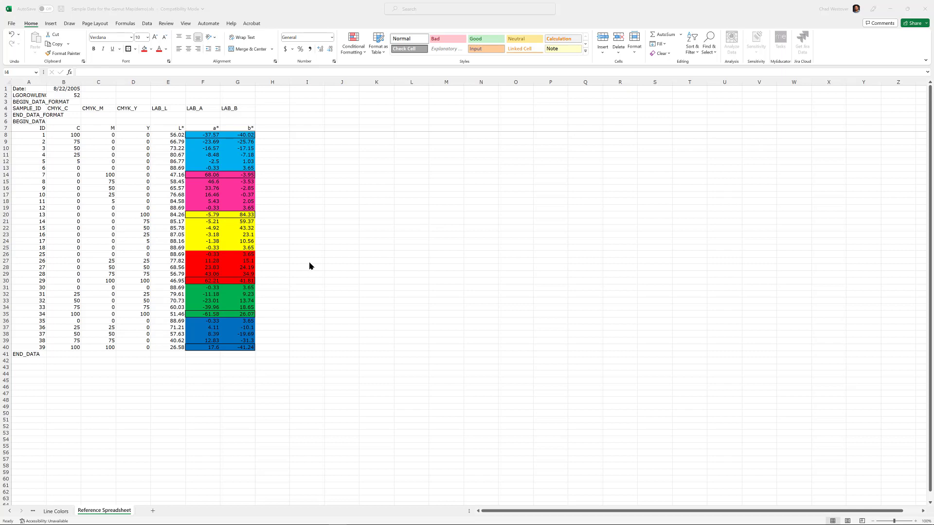
{"action": "left_click", "coordinate": [226, 154]}
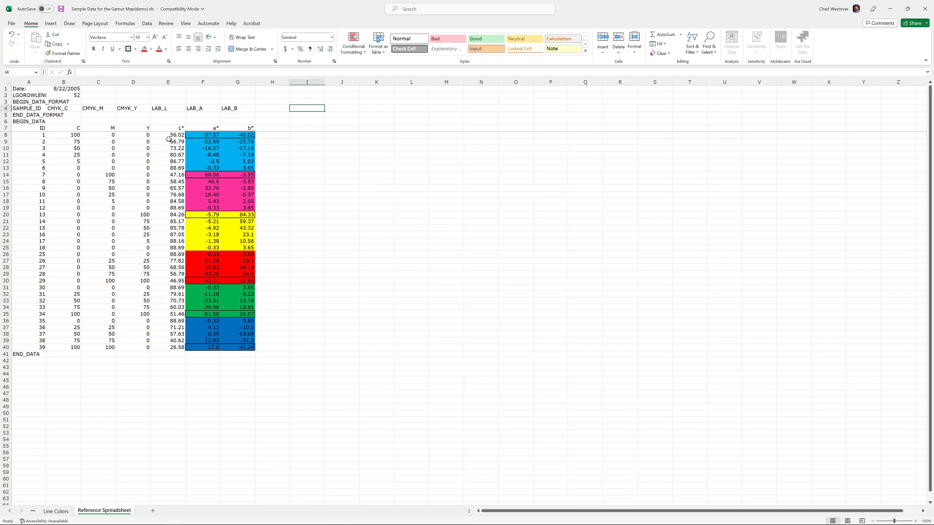
{"action": "left_click", "coordinate": [203, 142]}
{"action": "left_click_drag", "start_coordinate": [208, 136], "coordinate": [239, 167]}
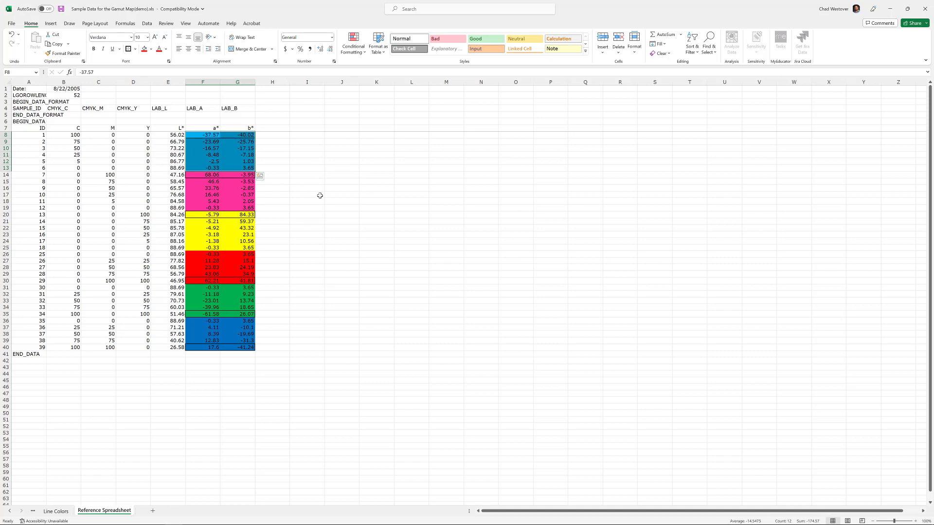
Insert a blank scatter chart with smooth lines and markers and enlarge it beside the data, covering columns I to Q, rows 8 to 40
{"action": "left_click", "coordinate": [309, 168]}
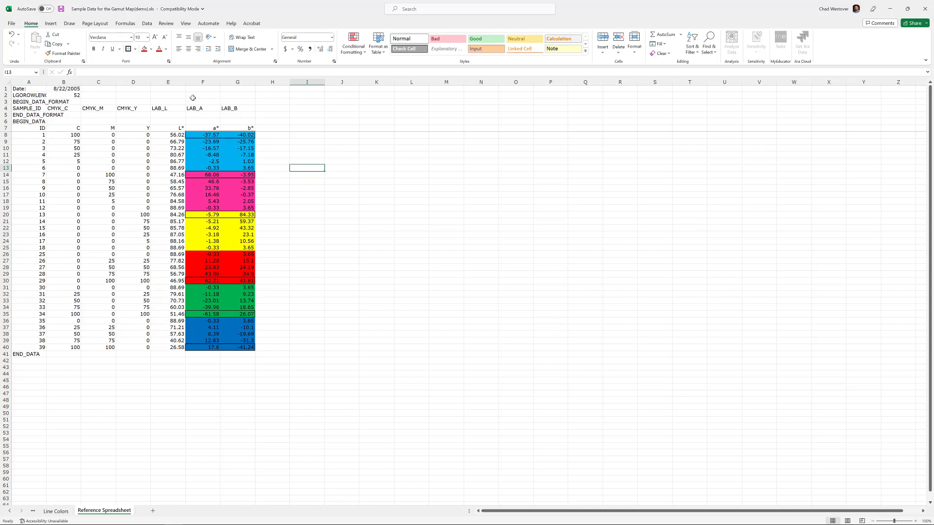
{"action": "left_click", "coordinate": [147, 23]}
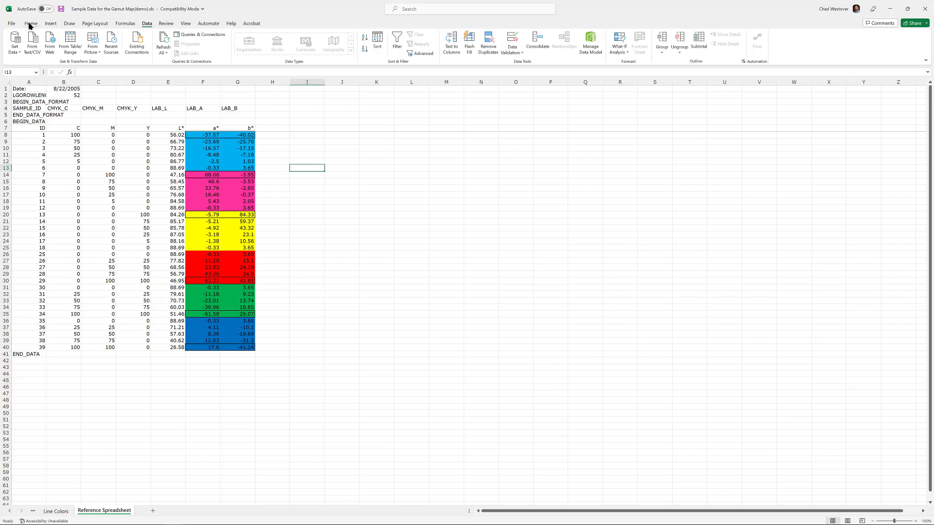
{"action": "left_click", "coordinate": [51, 24]}
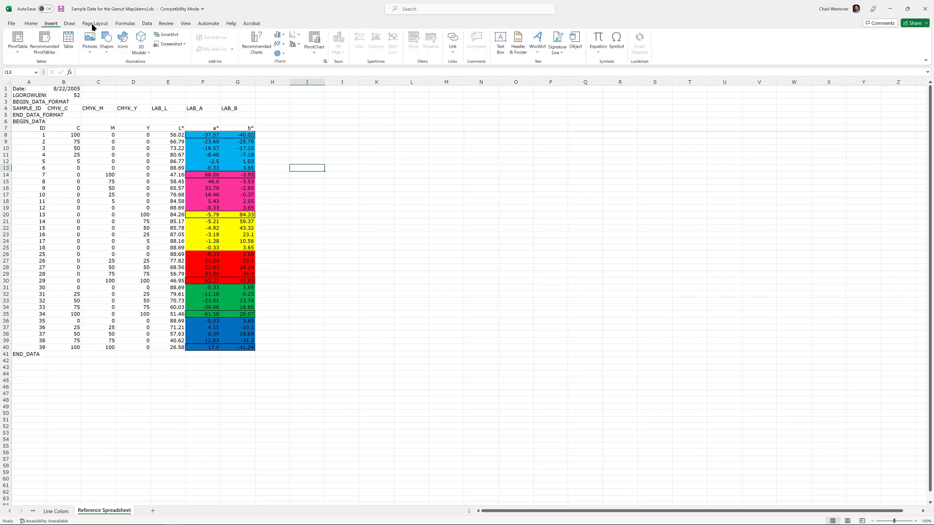
{"action": "left_click", "coordinate": [300, 37]}
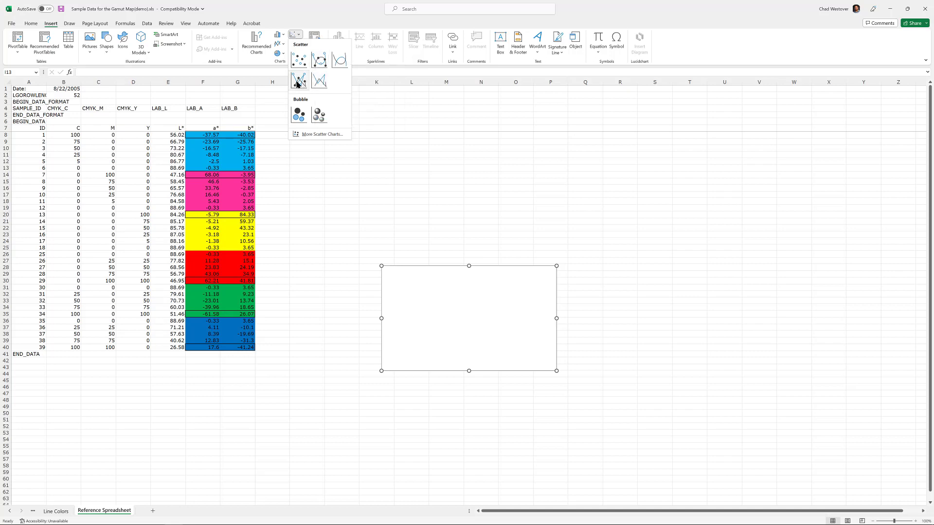
{"action": "left_click", "coordinate": [317, 60]}
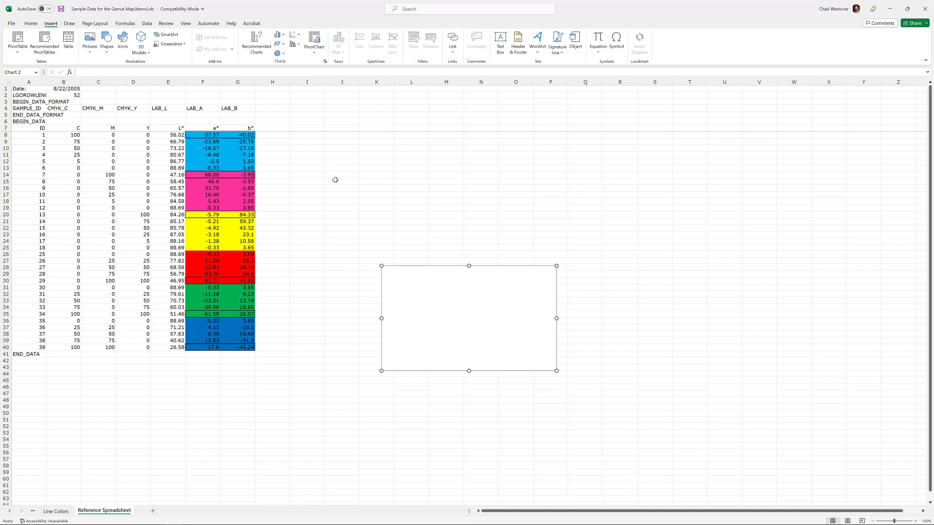
{"action": "left_click_drag", "start_coordinate": [421, 287], "coordinate": [324, 150]}
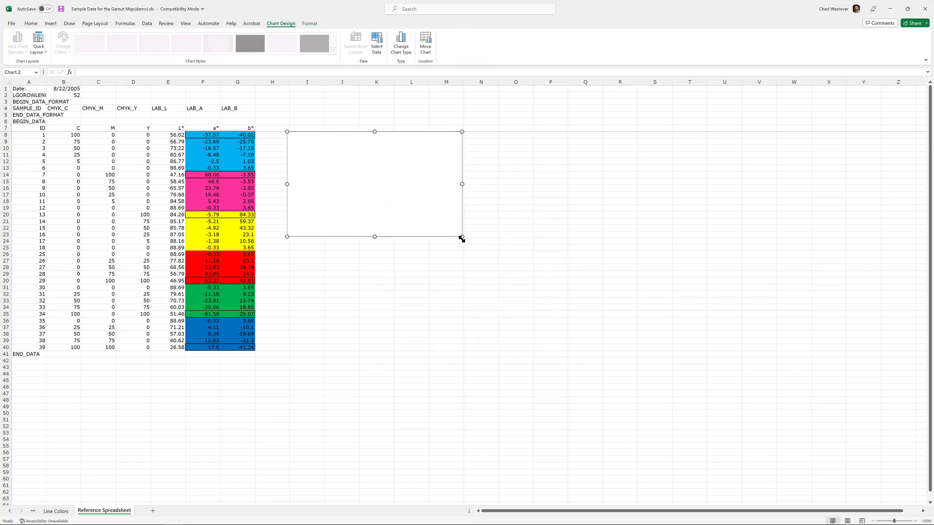
{"action": "left_click_drag", "start_coordinate": [462, 237], "coordinate": [604, 351]}
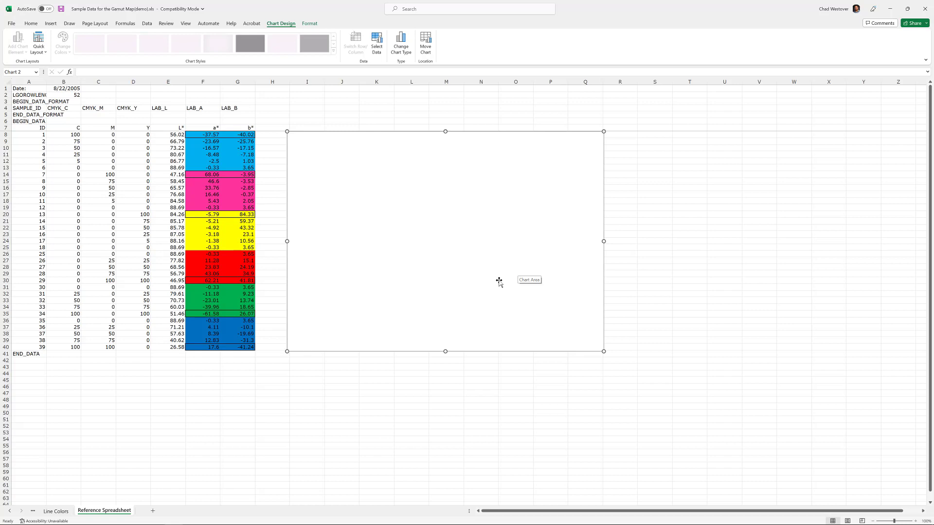
Add a chart data series named Cyan with X values from F8:F13 and Y values from G8:G13
{"action": "right_click", "coordinate": [416, 215]}
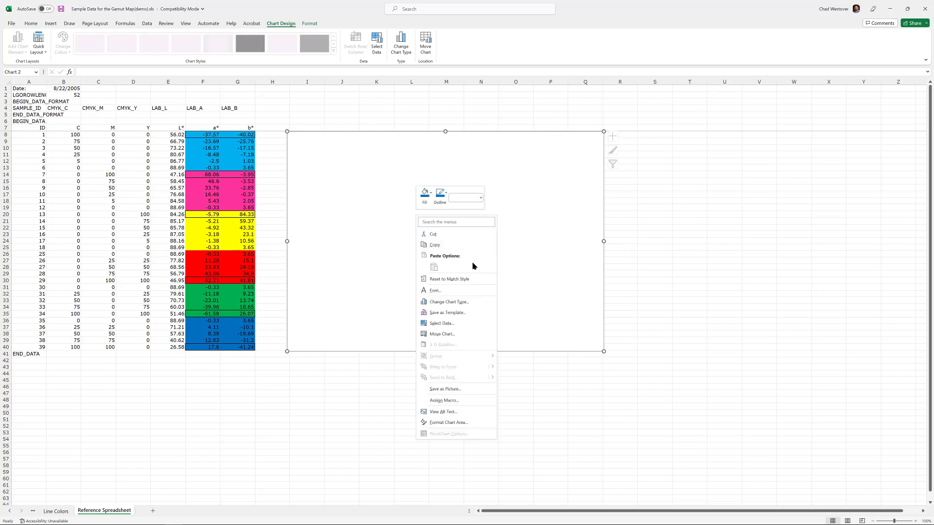
{"action": "left_click", "coordinate": [447, 325]}
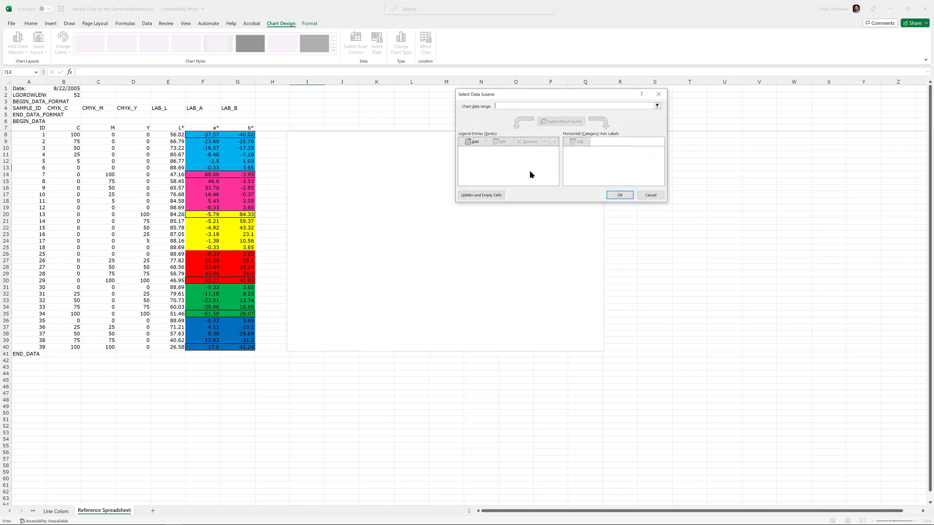
{"action": "left_click_drag", "start_coordinate": [527, 95], "coordinate": [444, 149]}
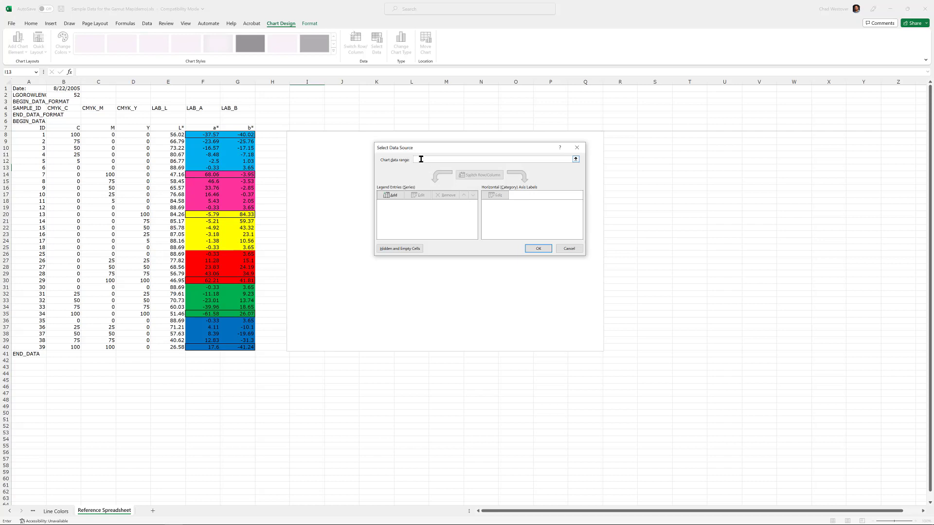
{"action": "left_click", "coordinate": [393, 199]}
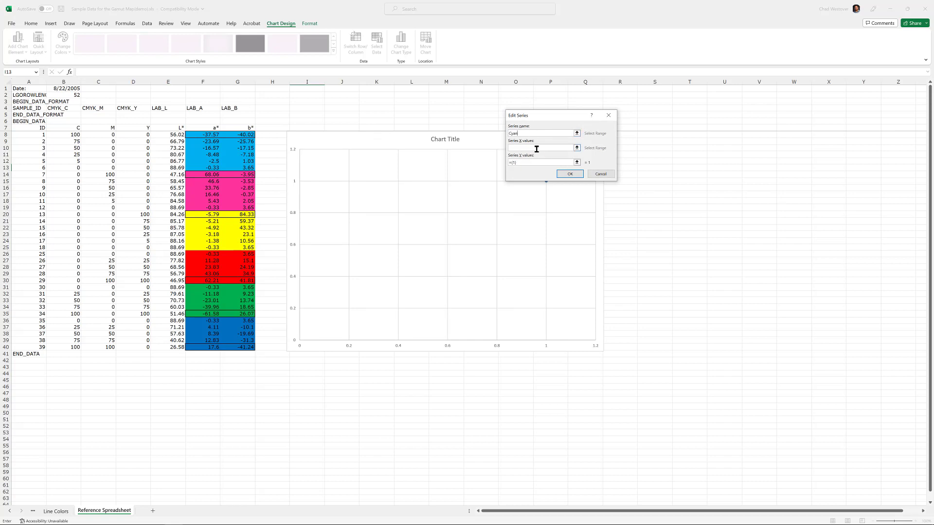
{"action": "left_click", "coordinate": [537, 149]}
{"action": "left_click_drag", "start_coordinate": [213, 135], "coordinate": [207, 167]}
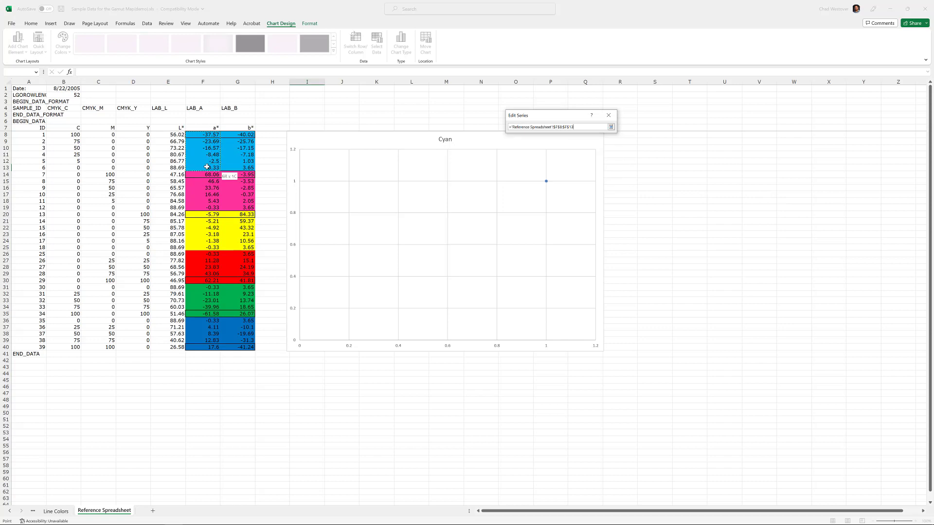
{"action": "left_click_drag", "start_coordinate": [207, 167], "coordinate": [207, 167]}
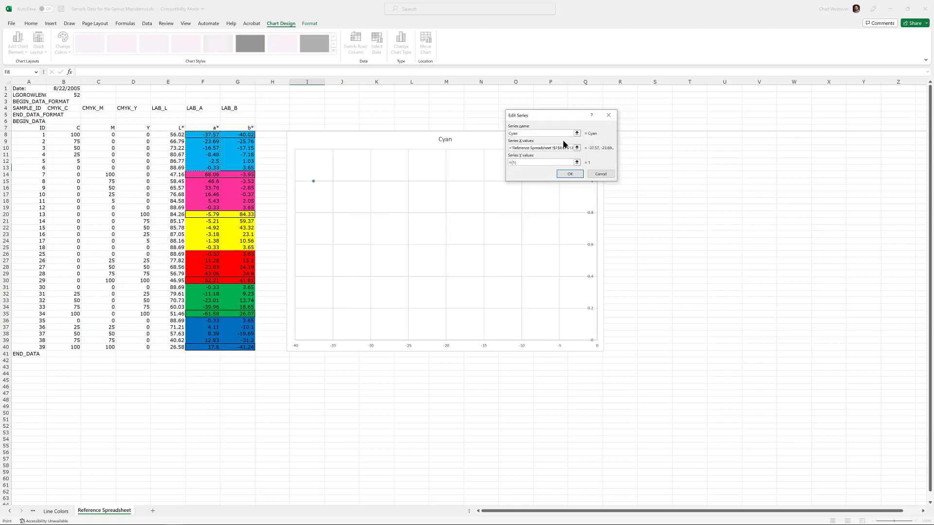
{"action": "left_click", "coordinate": [523, 162]}
{"action": "left_click_drag", "start_coordinate": [521, 162], "coordinate": [508, 163]}
{"action": "key", "text": "BackSpace"}
{"action": "left_click_drag", "start_coordinate": [244, 135], "coordinate": [243, 165]}
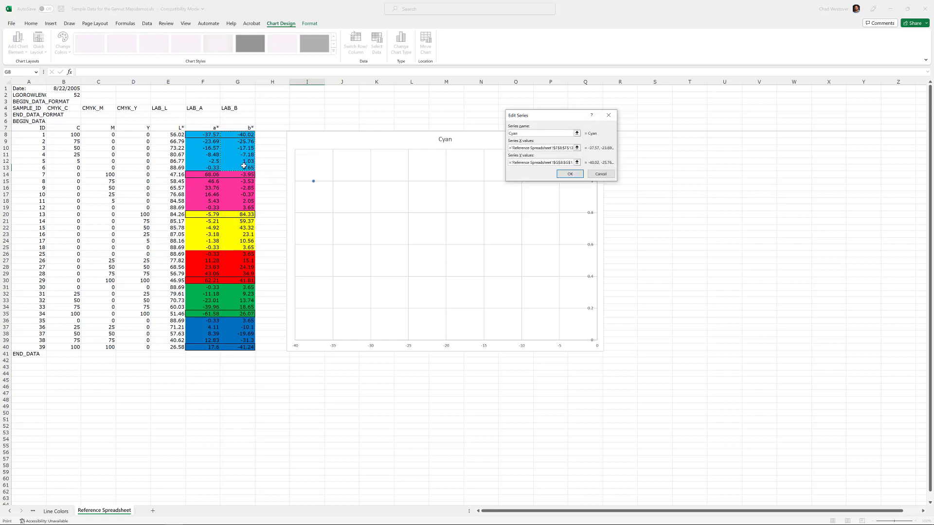
{"action": "left_click", "coordinate": [572, 174]}
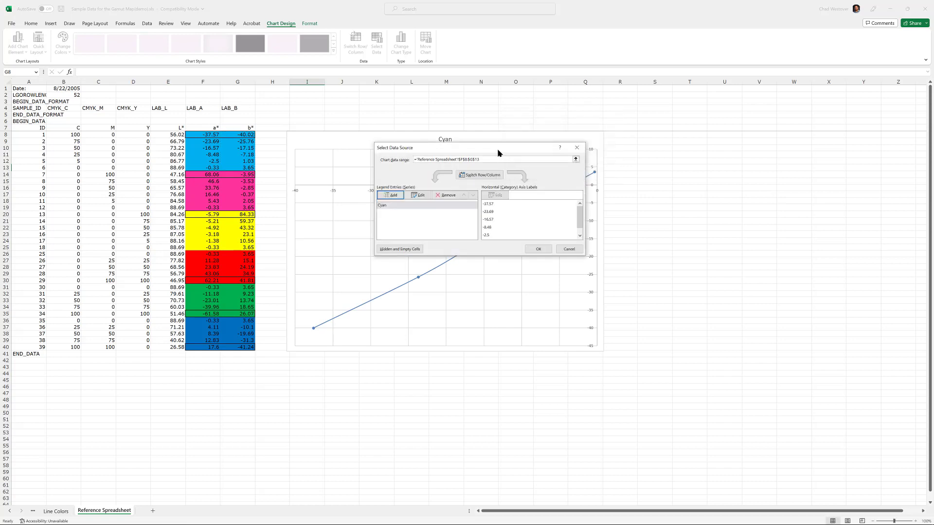
{"action": "left_click_drag", "start_coordinate": [497, 153], "coordinate": [485, 149]}
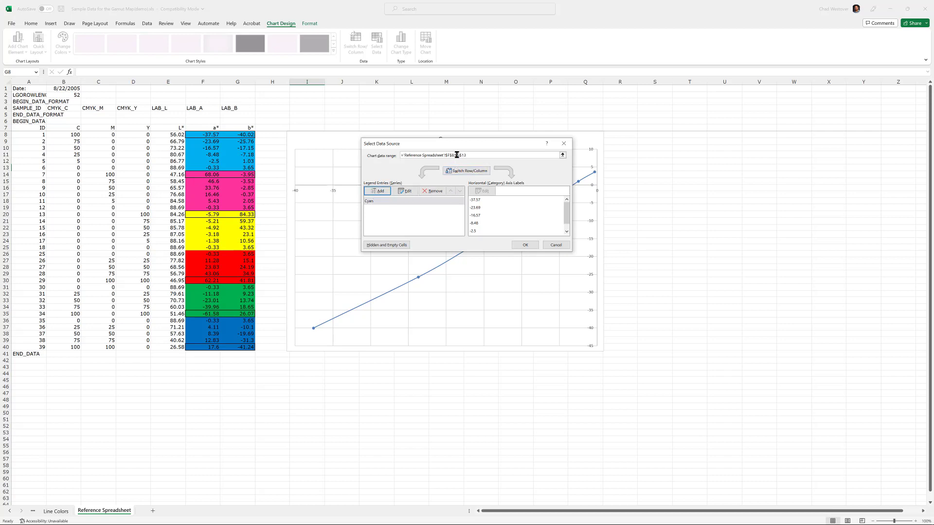
{"action": "left_click_drag", "start_coordinate": [461, 146], "coordinate": [550, 308]}
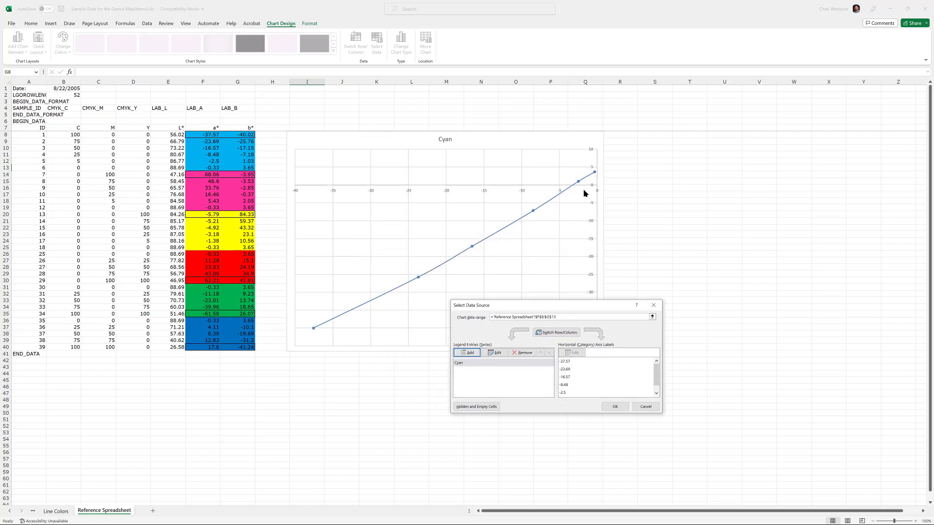
{"action": "left_click_drag", "start_coordinate": [558, 306], "coordinate": [511, 128]}
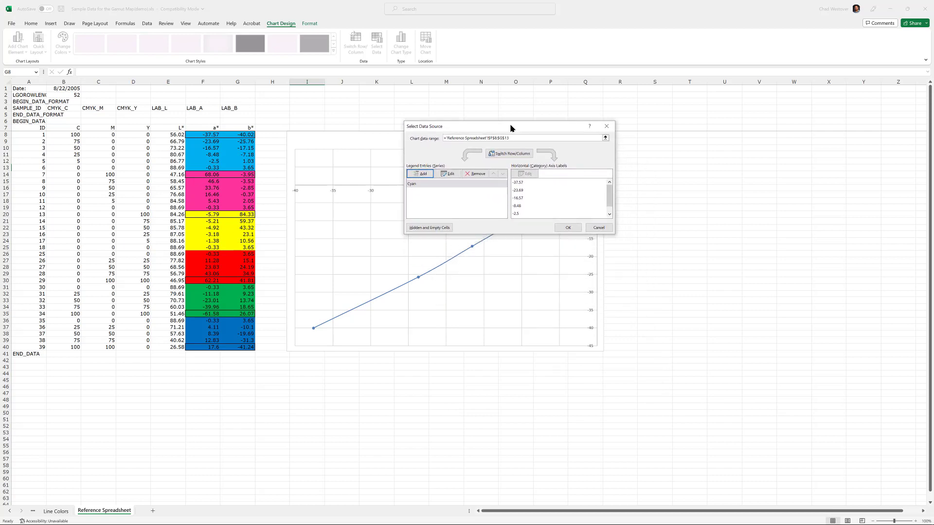
Add a data series named Magenta with X values from F14:F19 and Y values from G14:G19
{"action": "left_click", "coordinate": [421, 174]}
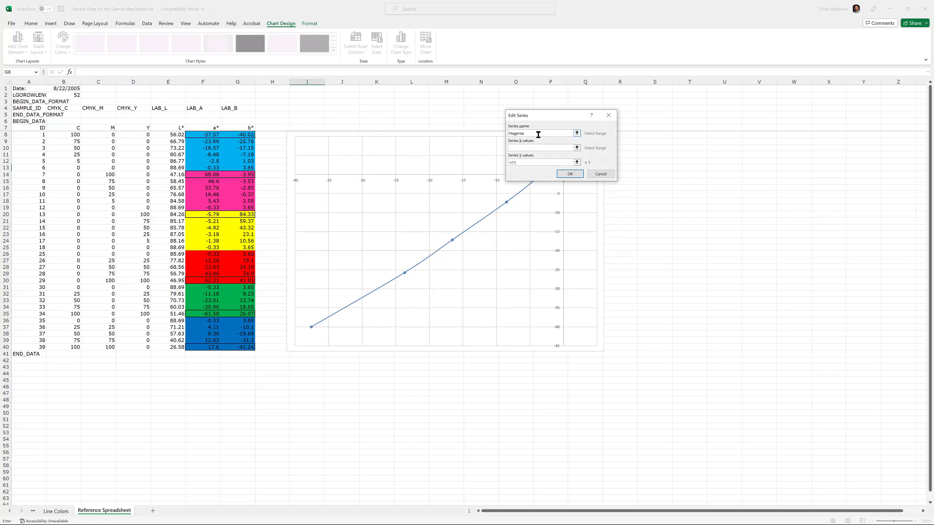
{"action": "type", "text": "Magenta"}
{"action": "left_click", "coordinate": [534, 148]}
{"action": "left_click", "coordinate": [212, 175]}
{"action": "left_click_drag", "start_coordinate": [208, 193], "coordinate": [214, 209]}
{"action": "left_click_drag", "start_coordinate": [505, 162], "coordinate": [495, 162]}
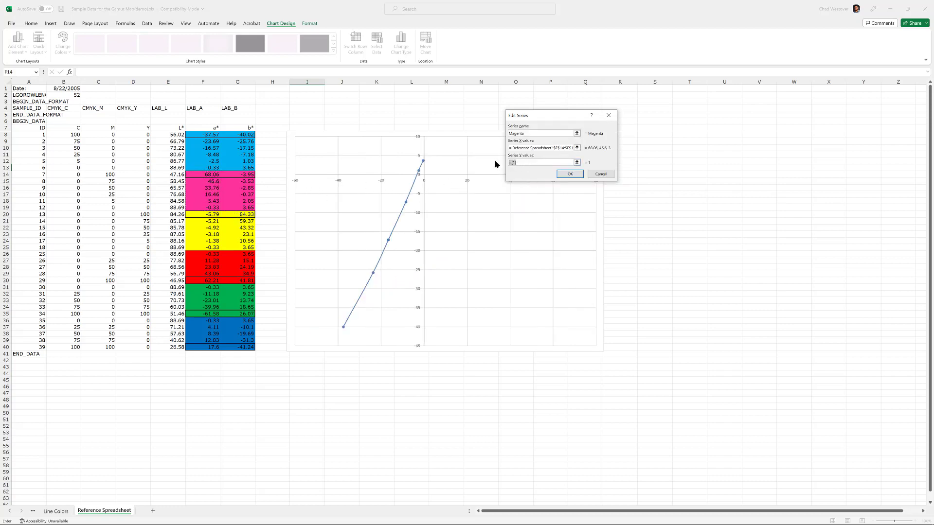
{"action": "key", "text": "BackSpace"}
{"action": "left_click_drag", "start_coordinate": [247, 176], "coordinate": [247, 208]}
{"action": "left_click", "coordinate": [569, 174]}
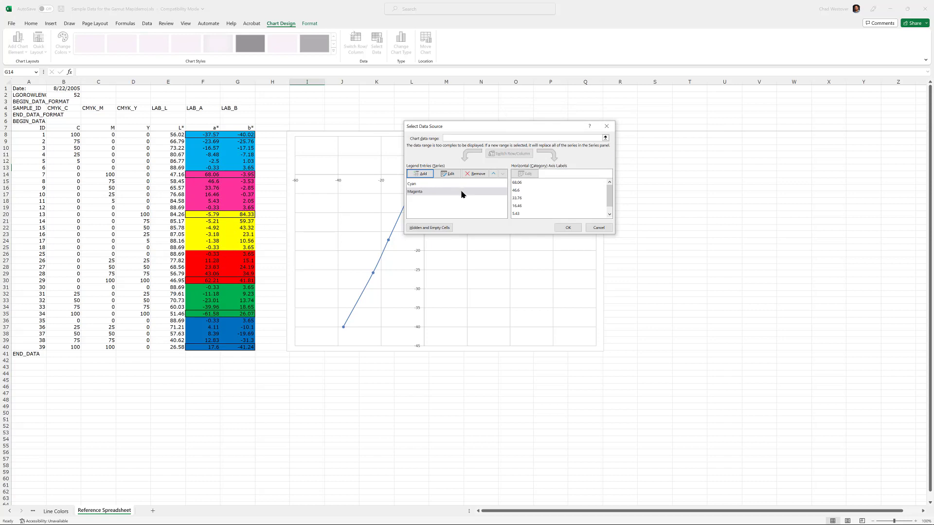
Start another data series for the chart and name it Red
{"action": "left_click", "coordinate": [426, 175]}
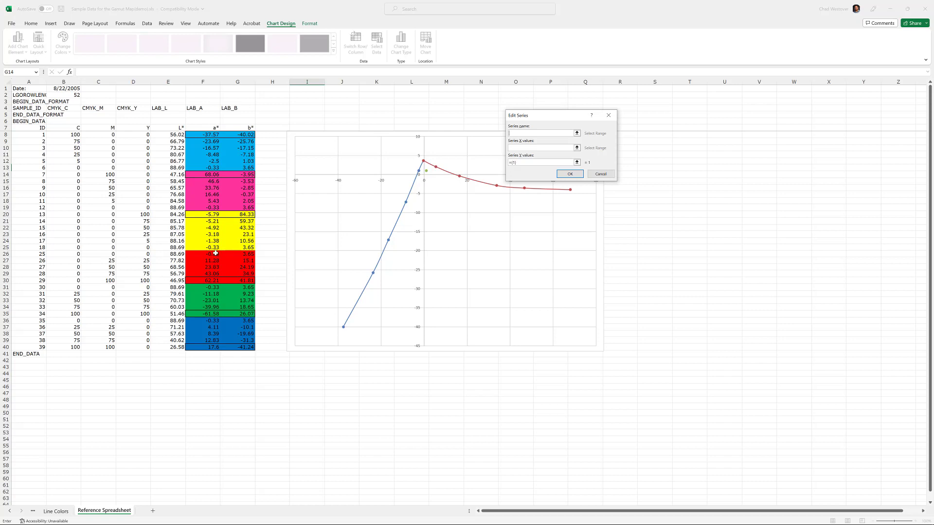
{"action": "left_click_drag", "start_coordinate": [216, 253], "coordinate": [213, 278]}
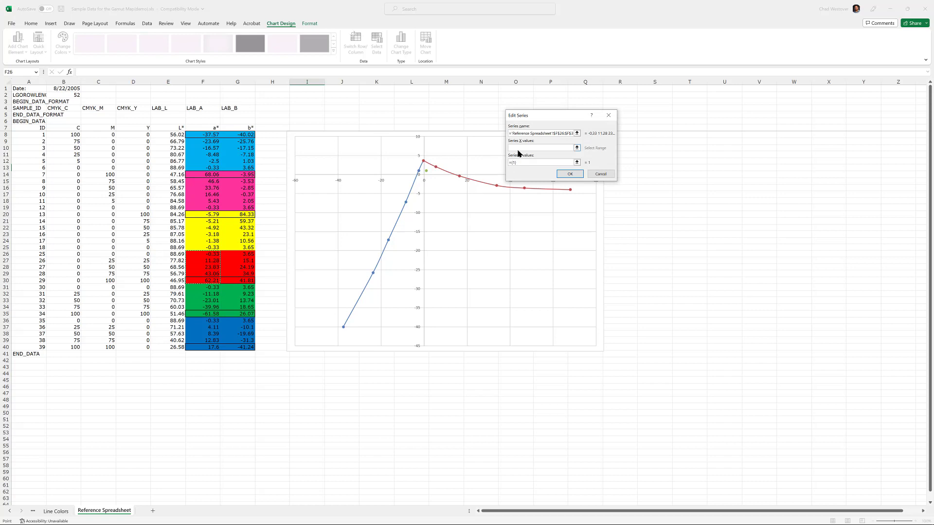
{"action": "key", "text": "shift+Up"}
{"action": "type", "text": "=Red"}
{"action": "left_click_drag", "start_coordinate": [518, 134], "coordinate": [491, 130]}
{"action": "type", "text": "="}
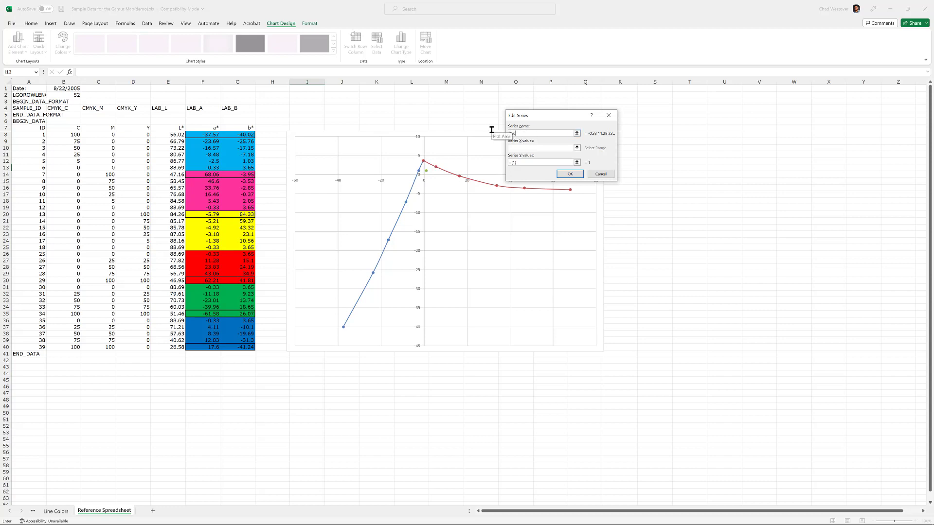
Set the Red series' X values to F26:F30 and Y values to G26:G30, and apply the data source changes
{"action": "left_click", "coordinate": [521, 148]}
{"action": "left_click_drag", "start_coordinate": [210, 281], "coordinate": [208, 256]}
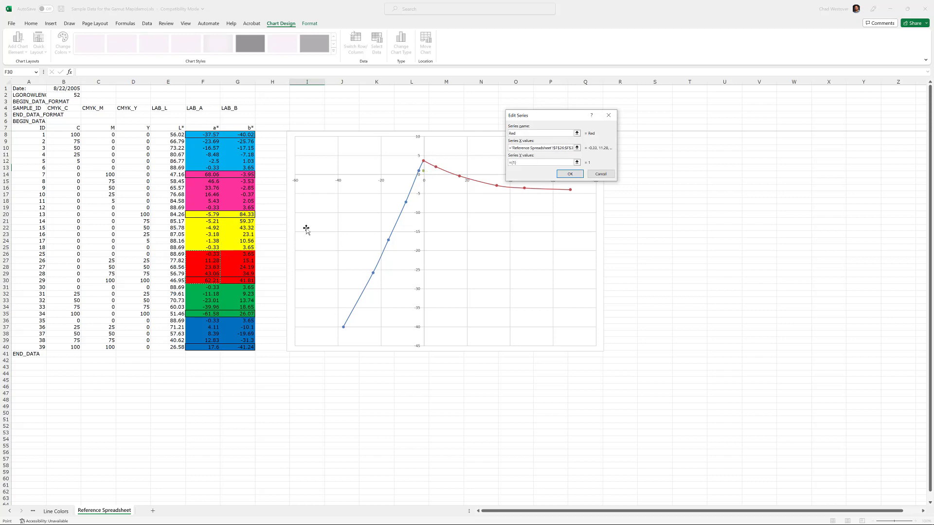
{"action": "double_click", "coordinate": [521, 162]}
{"action": "key", "text": "BackSpace"}
{"action": "left_click_drag", "start_coordinate": [245, 281], "coordinate": [246, 254]}
{"action": "left_click", "coordinate": [570, 174]}
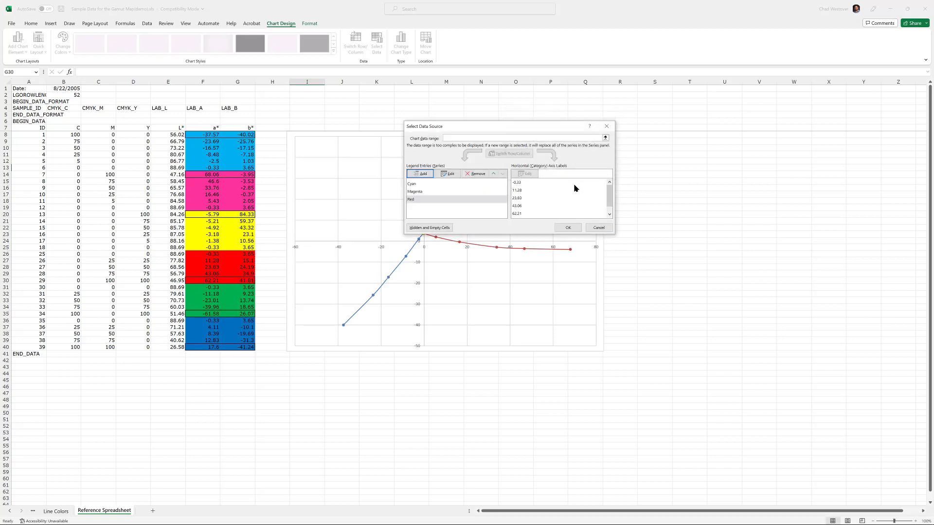
{"action": "left_click", "coordinate": [567, 228]}
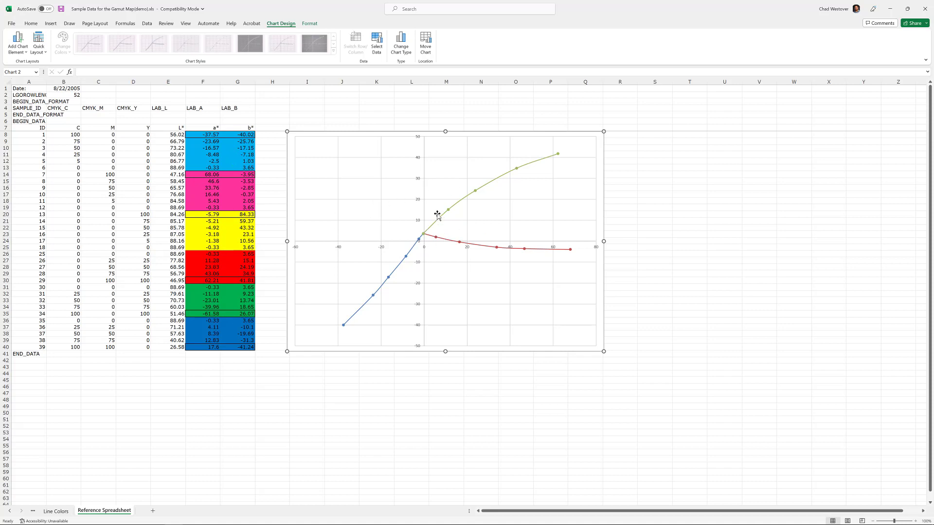
Review the Cyan, Magenta and Red series in the chart's data source settings, then close them without adding a series
{"action": "right_click", "coordinate": [393, 209]}
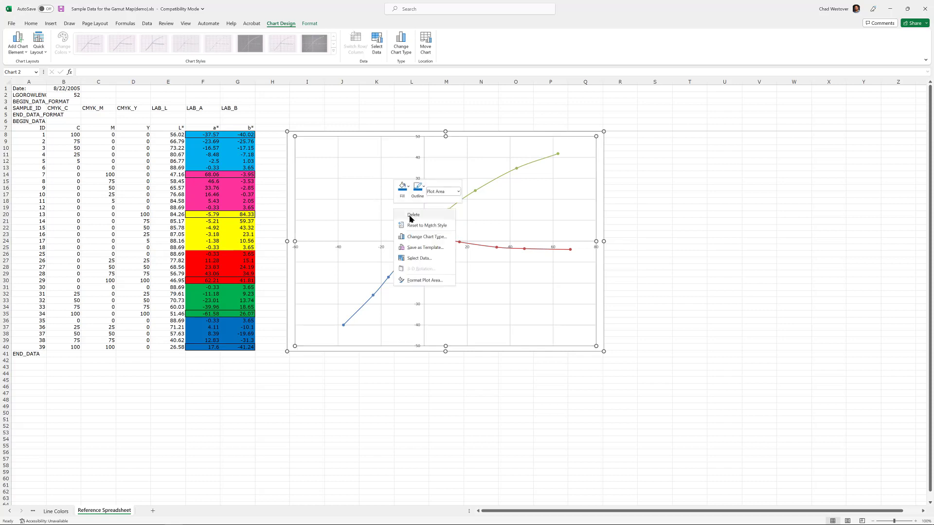
{"action": "left_click", "coordinate": [420, 258]}
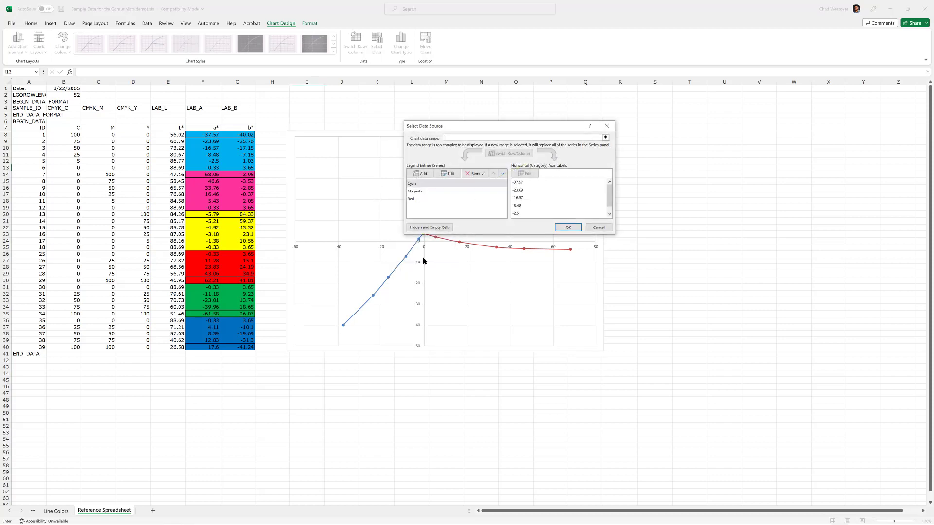
{"action": "left_click_drag", "start_coordinate": [478, 130], "coordinate": [442, 105]}
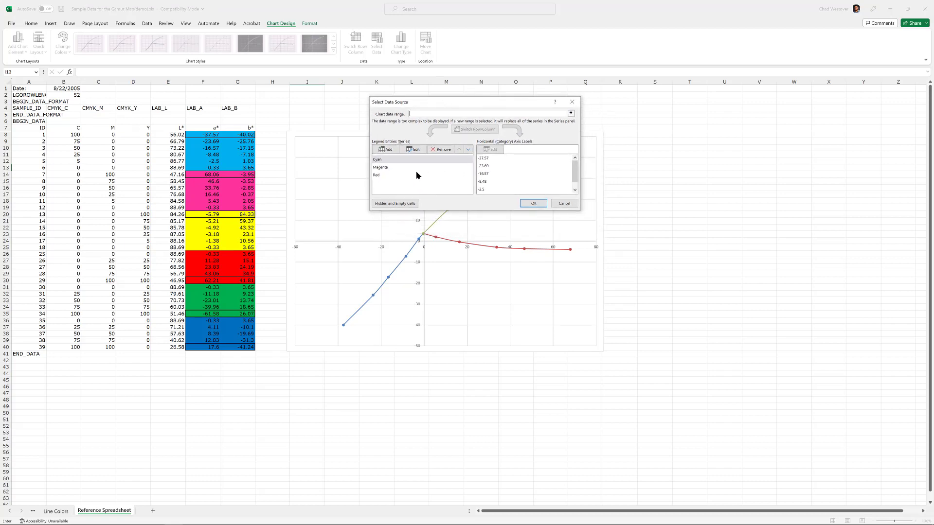
{"action": "left_click", "coordinate": [385, 151]}
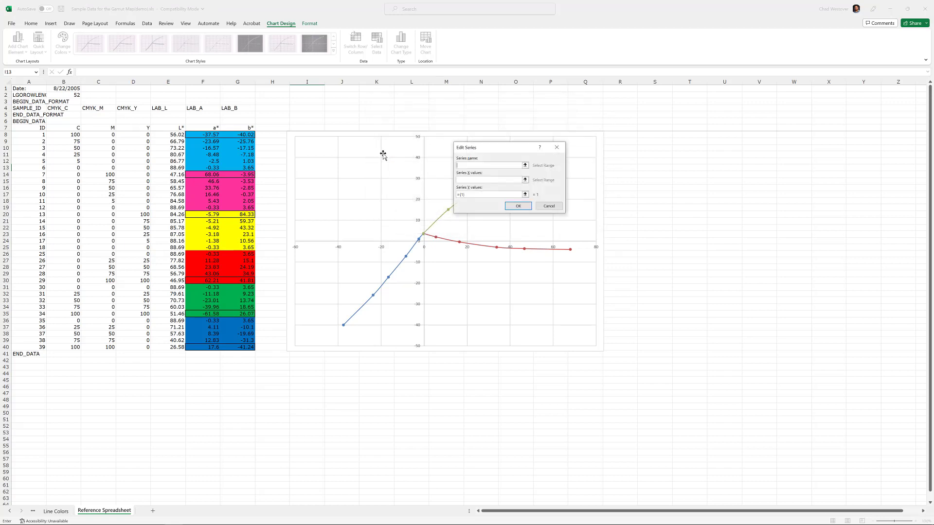
{"action": "left_click", "coordinate": [547, 208]}
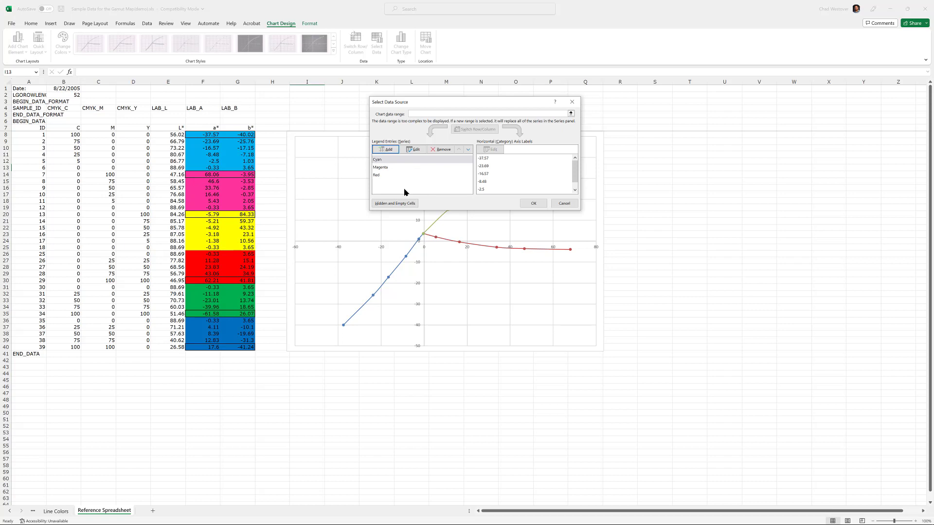
{"action": "left_click", "coordinate": [384, 168]}
{"action": "left_click", "coordinate": [381, 175]}
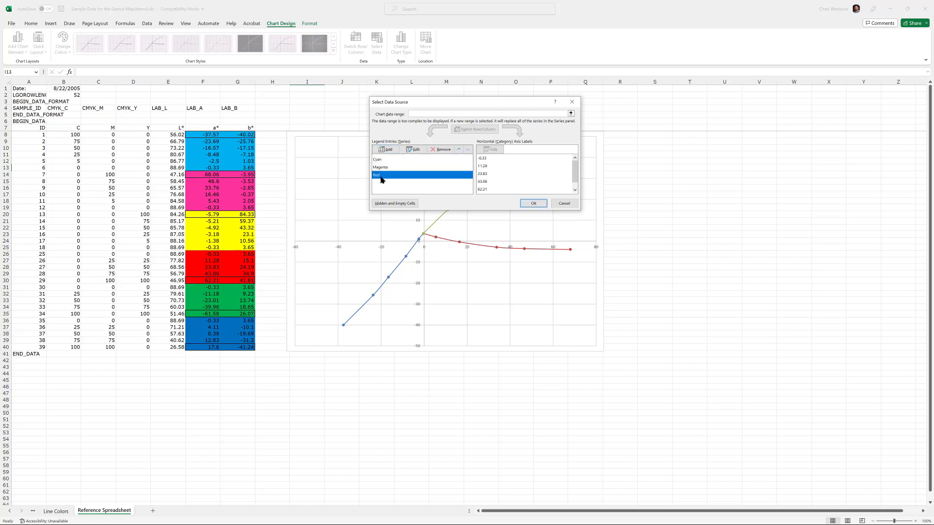
{"action": "left_click", "coordinate": [382, 168]}
{"action": "left_click", "coordinate": [379, 162]}
{"action": "left_click", "coordinate": [384, 177]}
{"action": "left_click", "coordinate": [534, 204]}
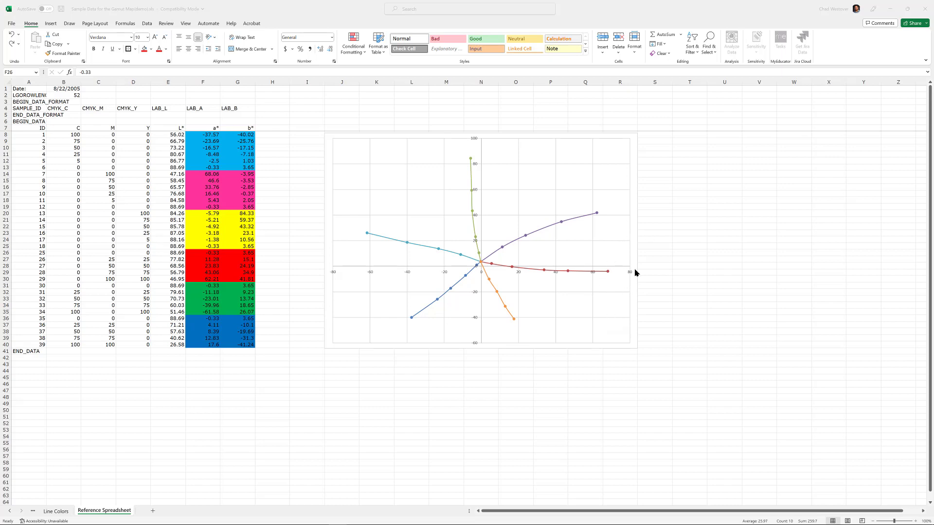
Add a legend to the gamut chart that contains all six color series
{"action": "left_click", "coordinate": [575, 315]}
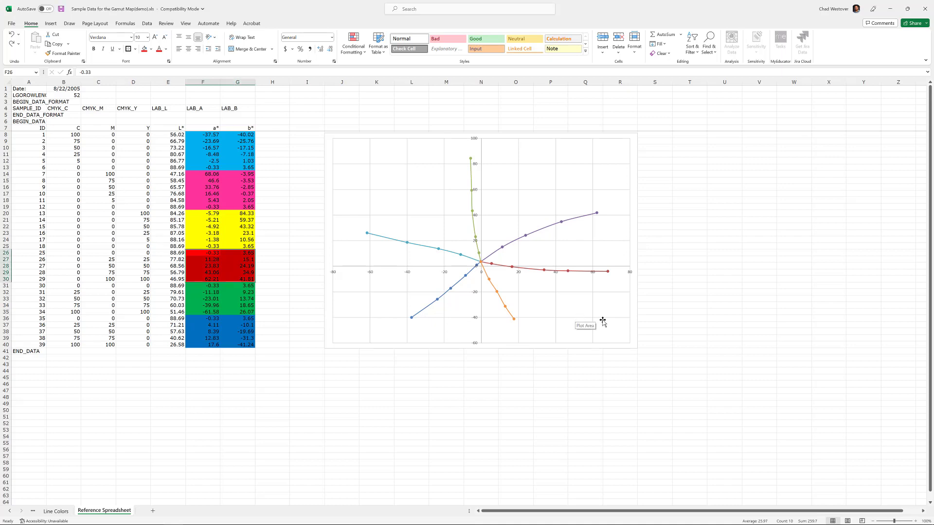
{"action": "left_click", "coordinate": [633, 168]}
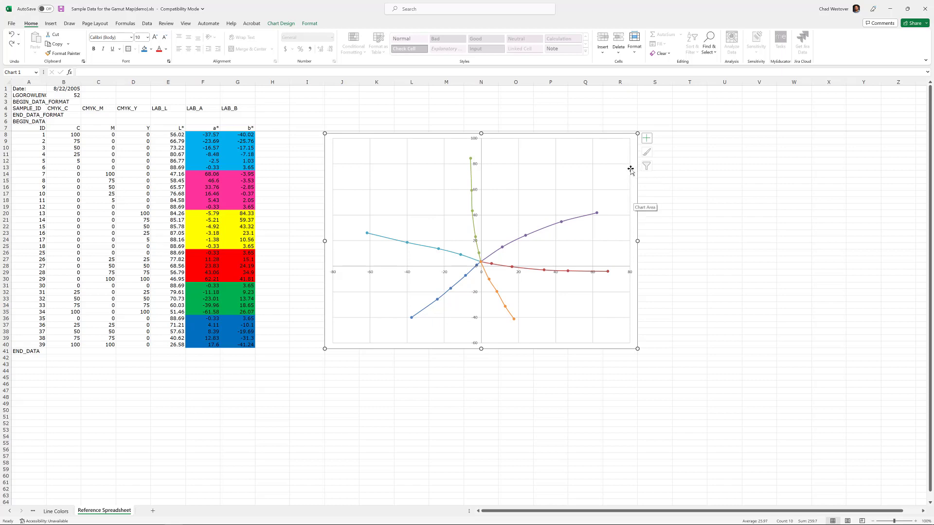
{"action": "left_click", "coordinate": [647, 141]}
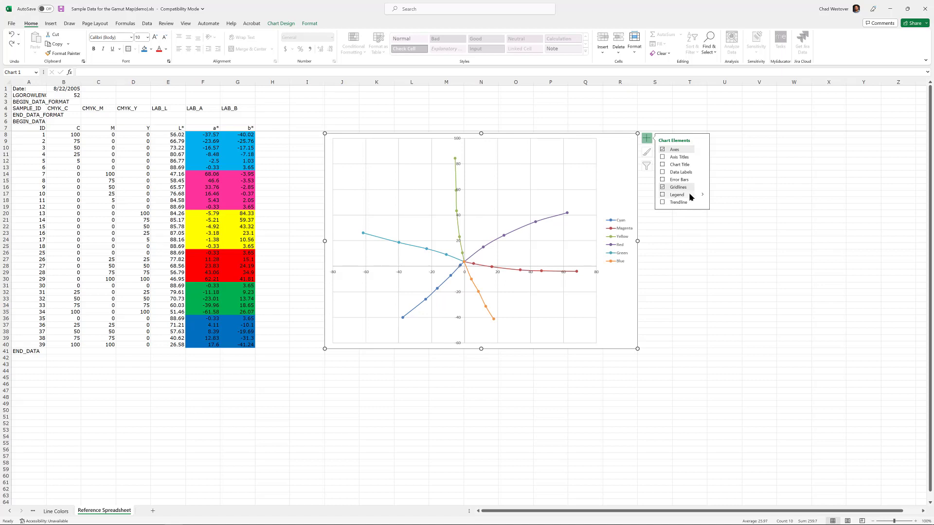
{"action": "left_click", "coordinate": [702, 196]}
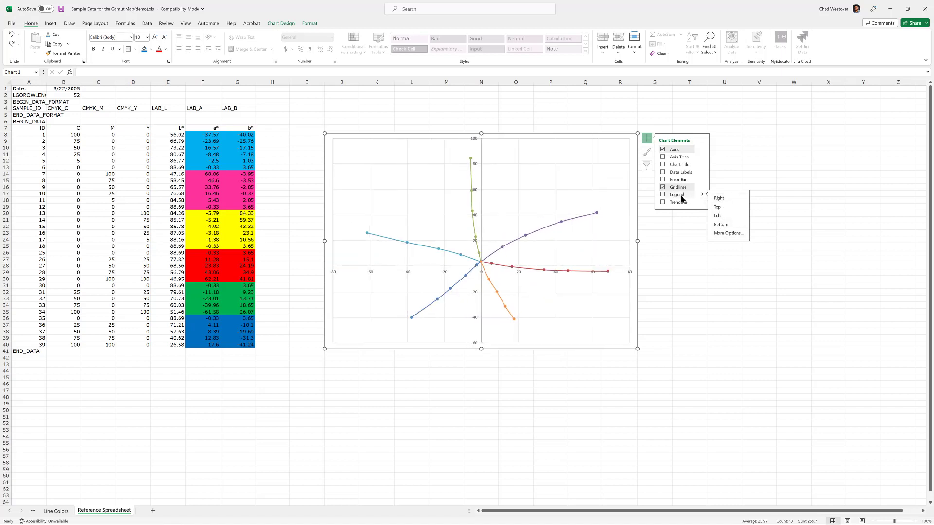
{"action": "left_click", "coordinate": [662, 195]}
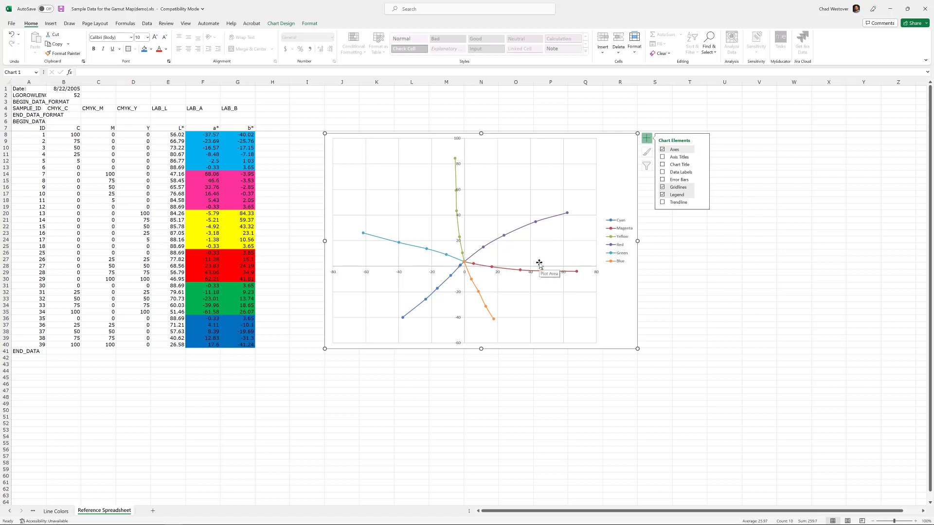
{"action": "left_click", "coordinate": [524, 172]}
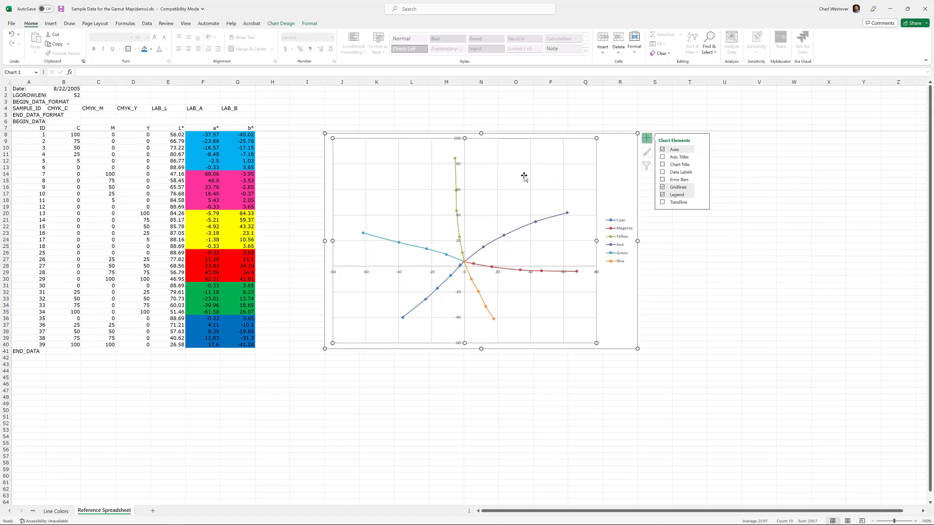
{"action": "left_click", "coordinate": [646, 140]}
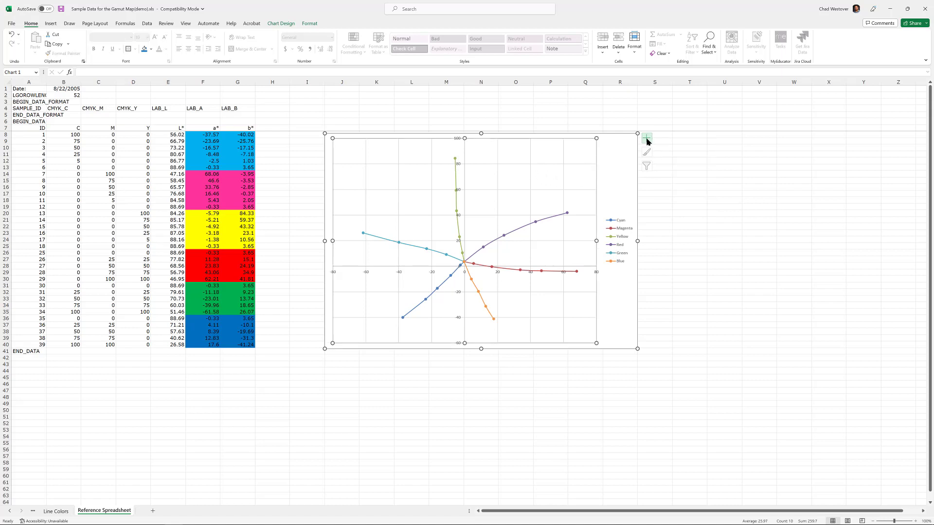
Set the fill and outline of the chart's Cyan series to the standard light blue
{"action": "left_click", "coordinate": [501, 190]}
{"action": "right_click", "coordinate": [510, 200]}
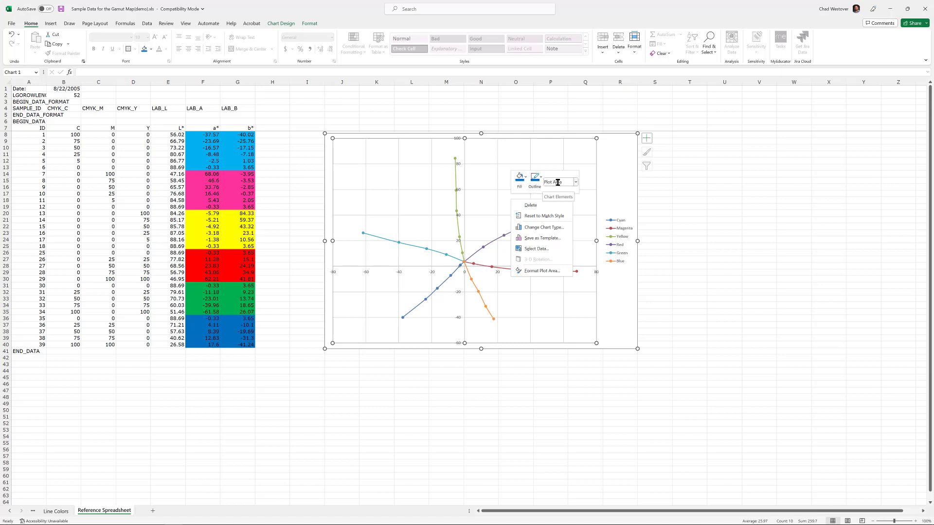
{"action": "left_click", "coordinate": [576, 183]}
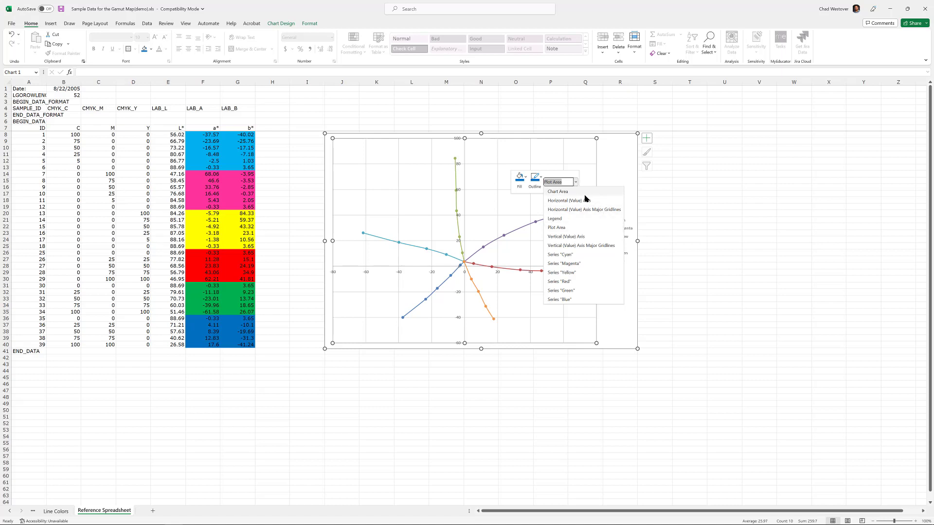
{"action": "left_click", "coordinate": [565, 257]}
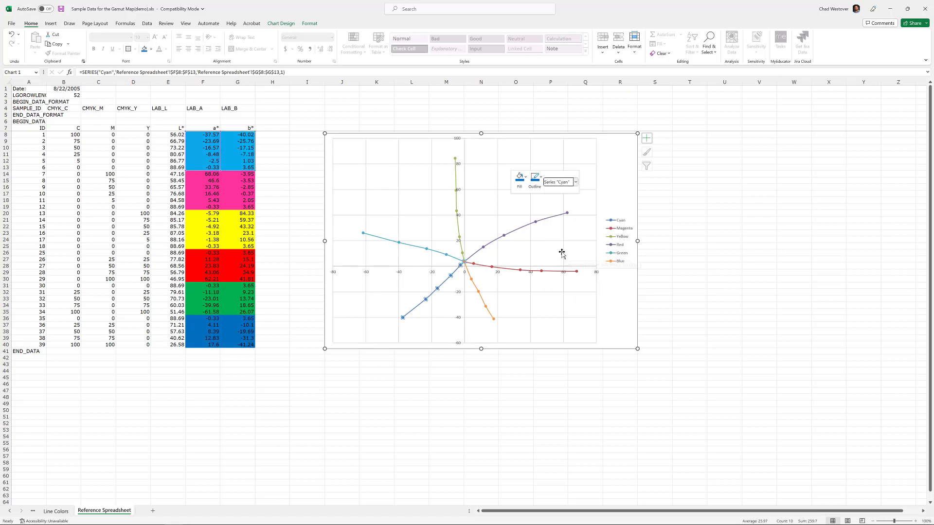
{"action": "left_click", "coordinate": [525, 181]}
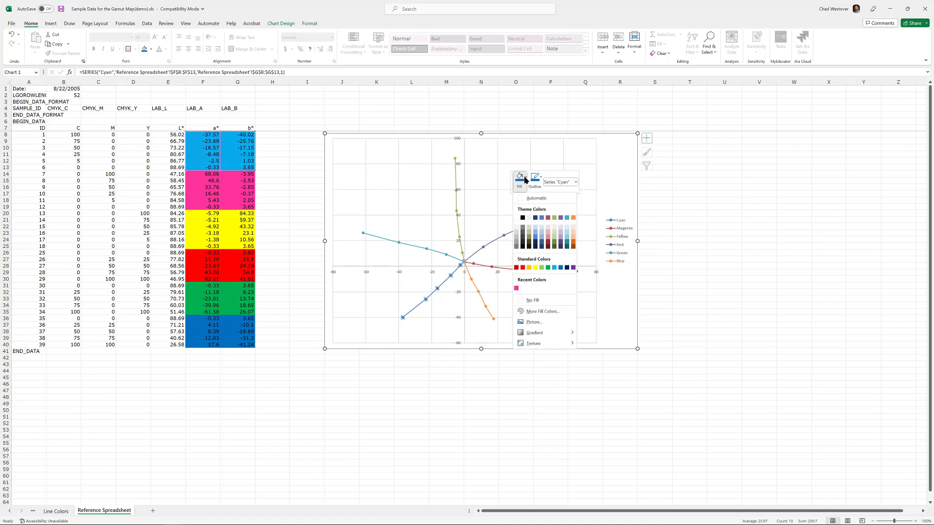
{"action": "left_click", "coordinate": [555, 269]}
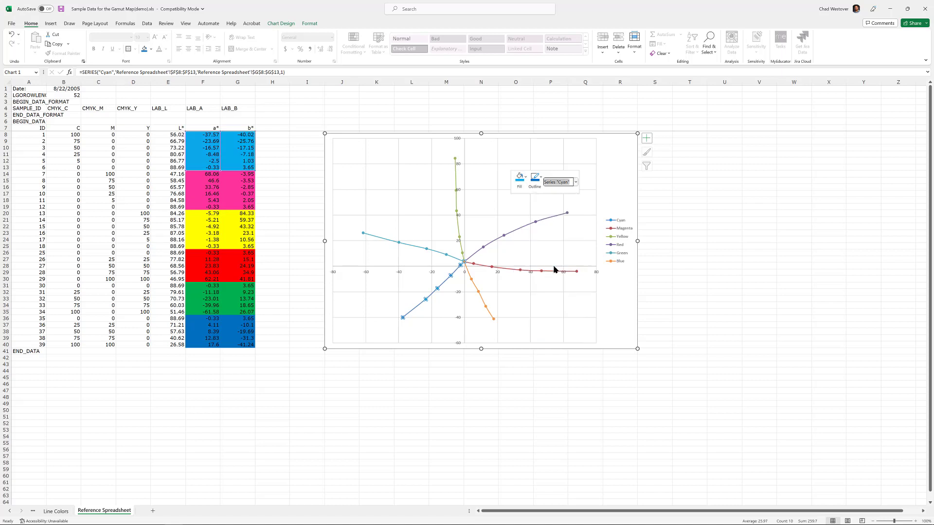
{"action": "left_click", "coordinate": [541, 178]}
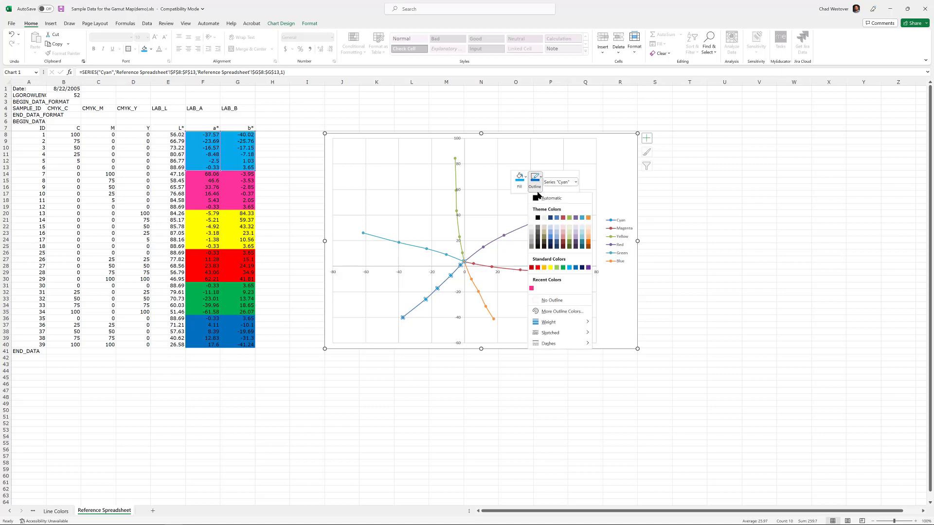
{"action": "left_click", "coordinate": [570, 268]}
Set the fill and outline of the Magenta series to the recently used pink
{"action": "left_click", "coordinate": [575, 182]}
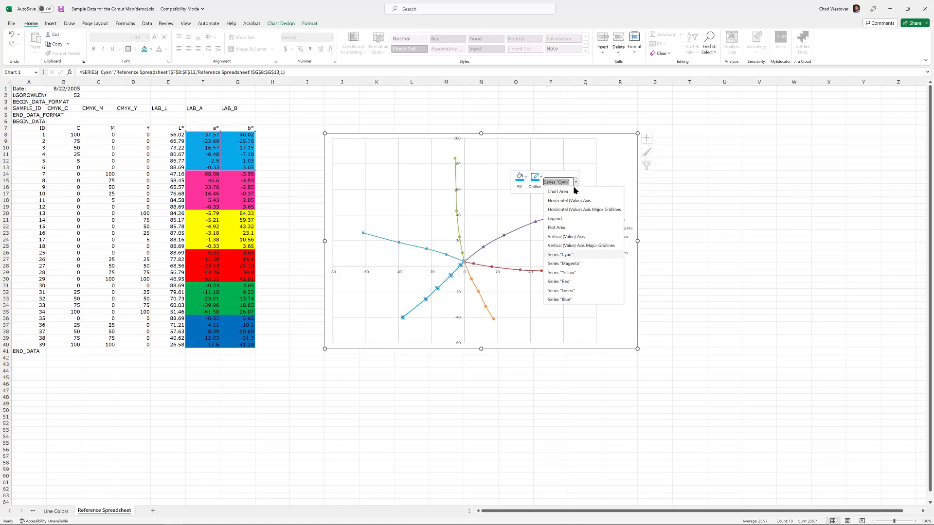
{"action": "left_click", "coordinate": [591, 265]}
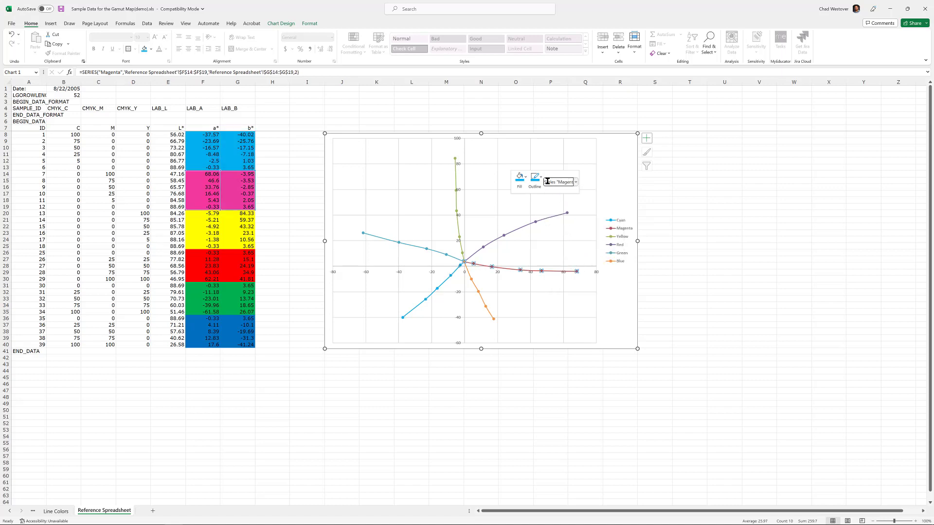
{"action": "left_click", "coordinate": [519, 179]}
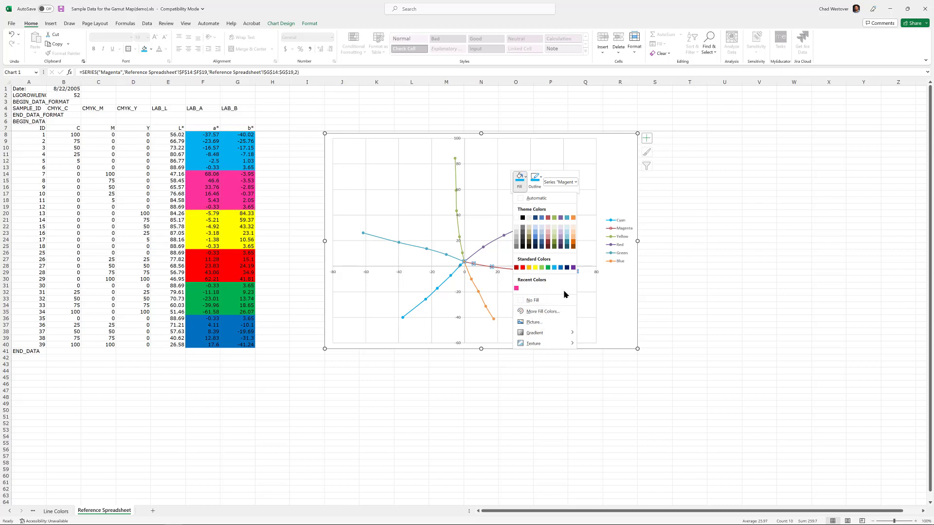
{"action": "left_click", "coordinate": [516, 289]}
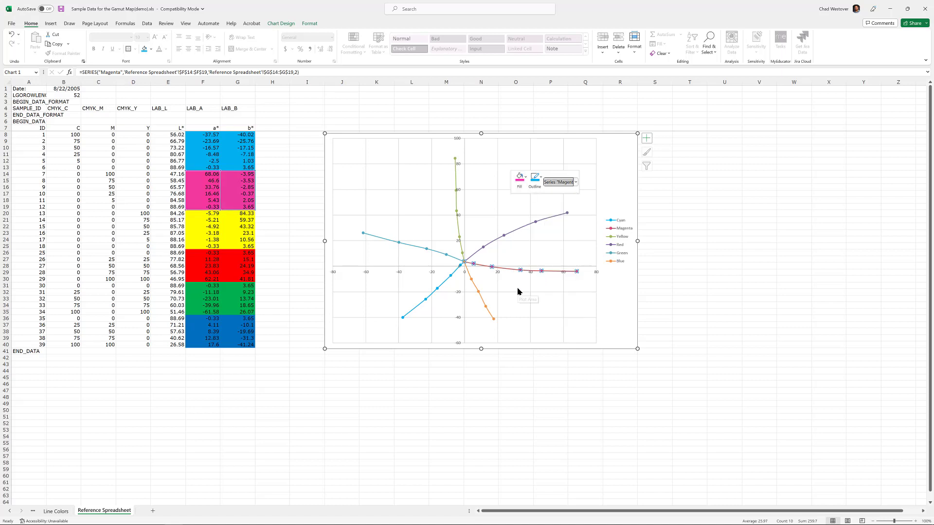
{"action": "left_click", "coordinate": [540, 177]}
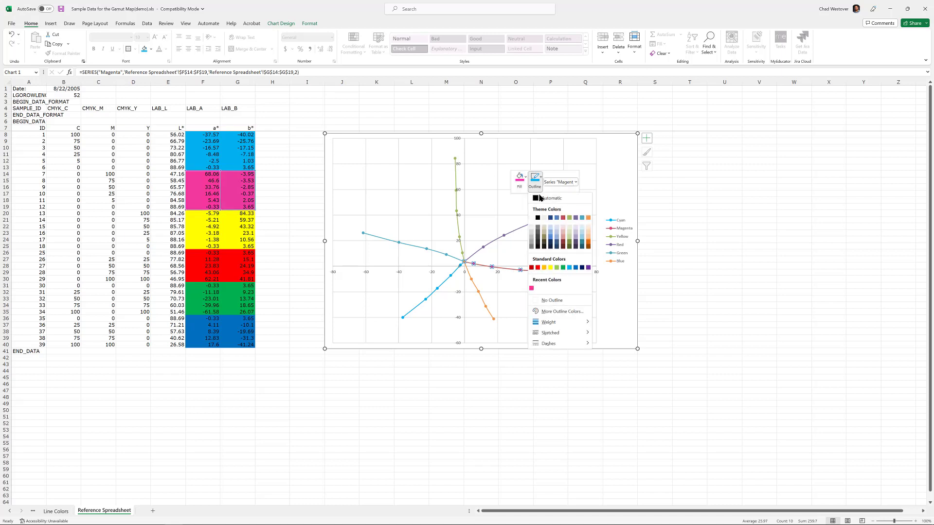
{"action": "left_click", "coordinate": [532, 289]}
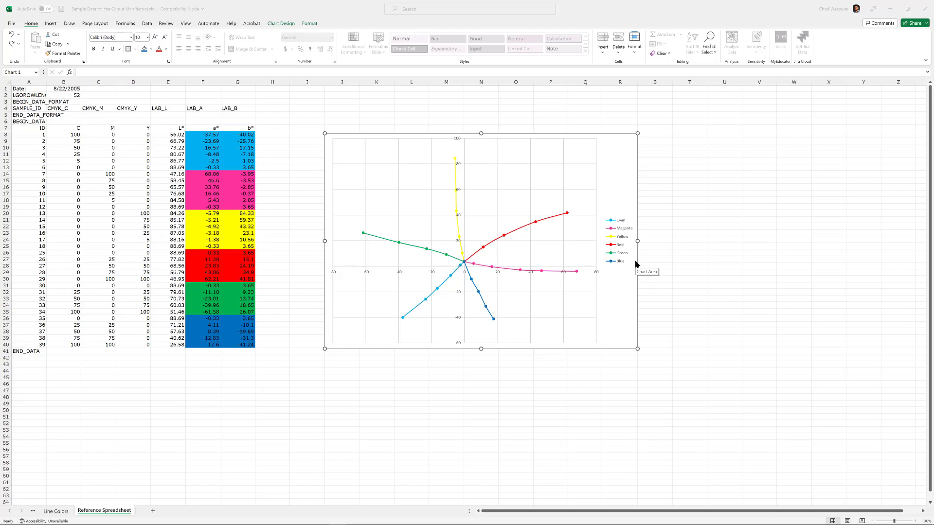
Format the chart's horizontal value axis with a solid black line
{"action": "left_click", "coordinate": [518, 289]}
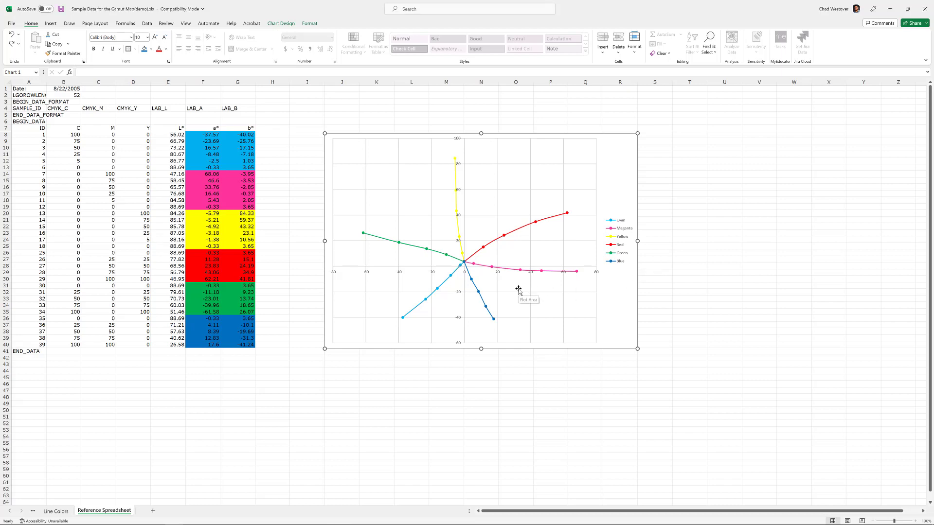
{"action": "right_click", "coordinate": [518, 290]}
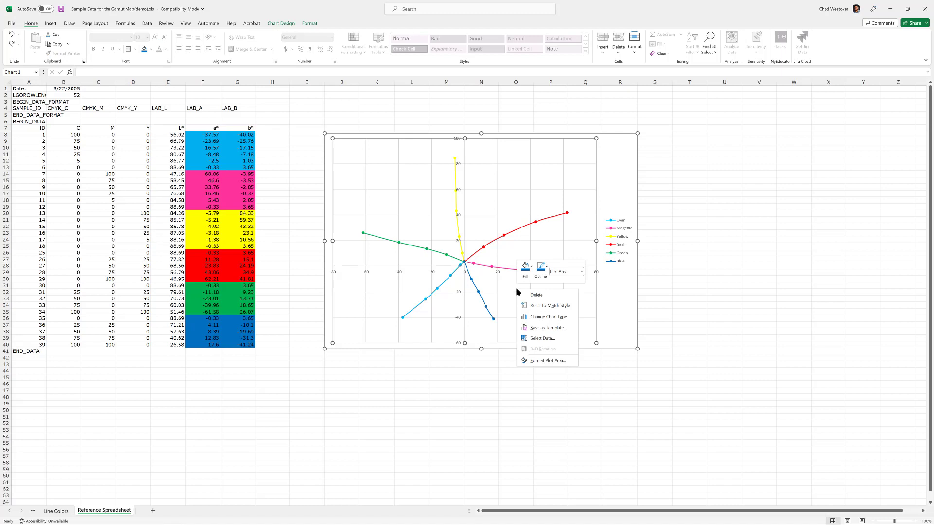
{"action": "right_click", "coordinate": [421, 268]}
{"action": "right_click", "coordinate": [420, 268]}
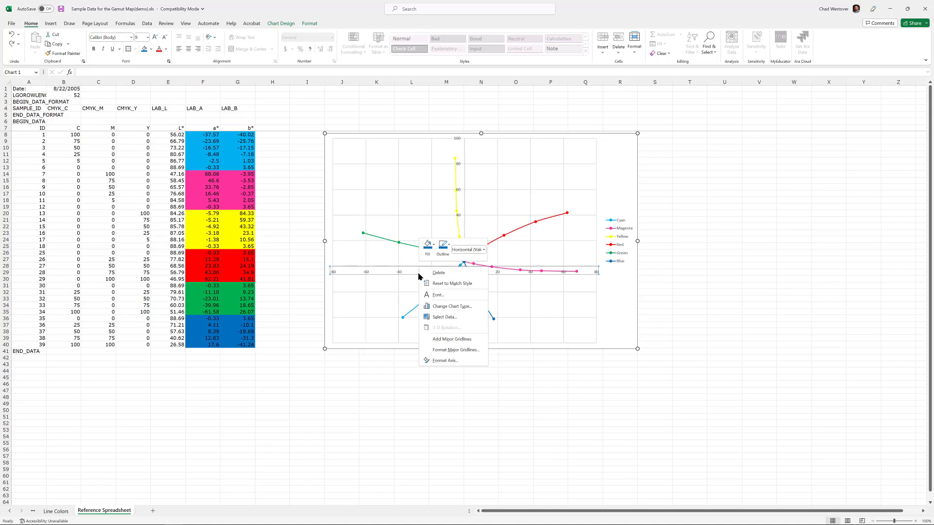
{"action": "left_click", "coordinate": [446, 360]}
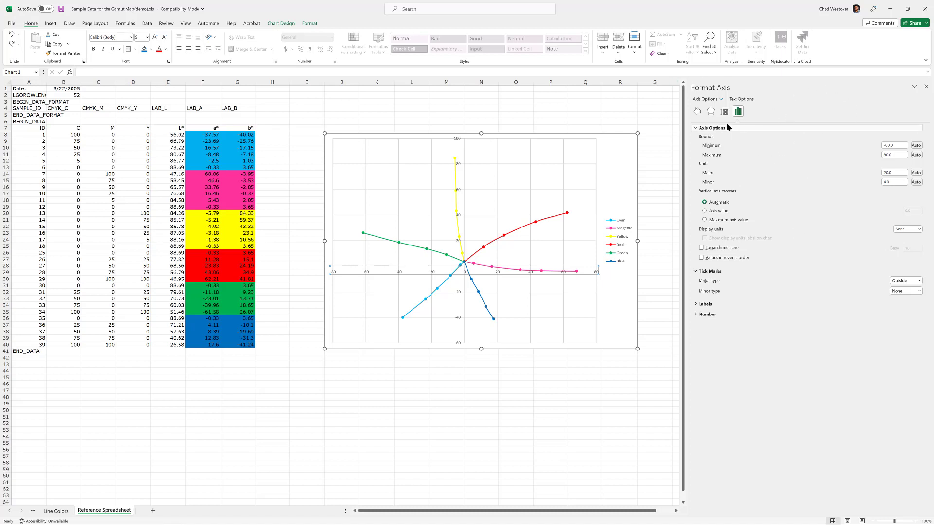
{"action": "left_click", "coordinate": [698, 112]}
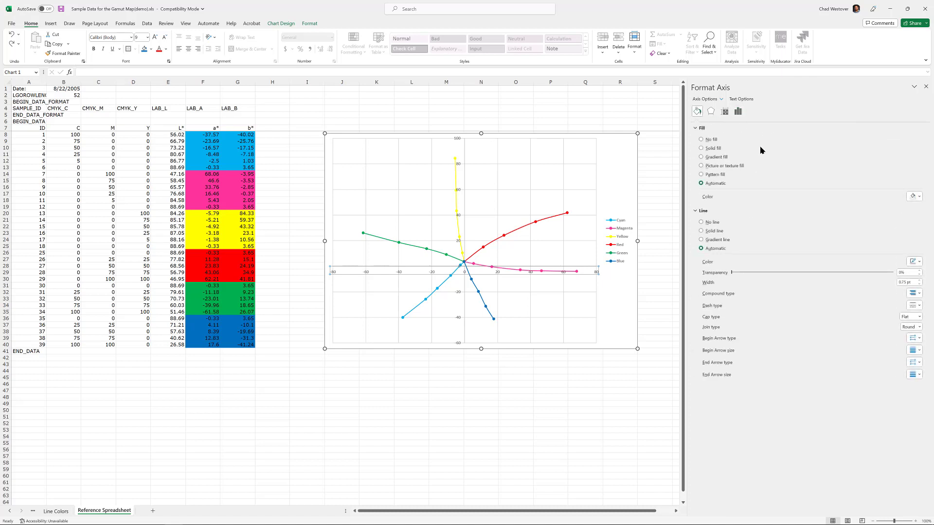
{"action": "left_click", "coordinate": [720, 231]}
{"action": "left_click", "coordinate": [912, 263]}
{"action": "left_click", "coordinate": [913, 262]}
Show the horizontal axis's tick mark settings and keep the major type at Outside
{"action": "left_click", "coordinate": [739, 112]}
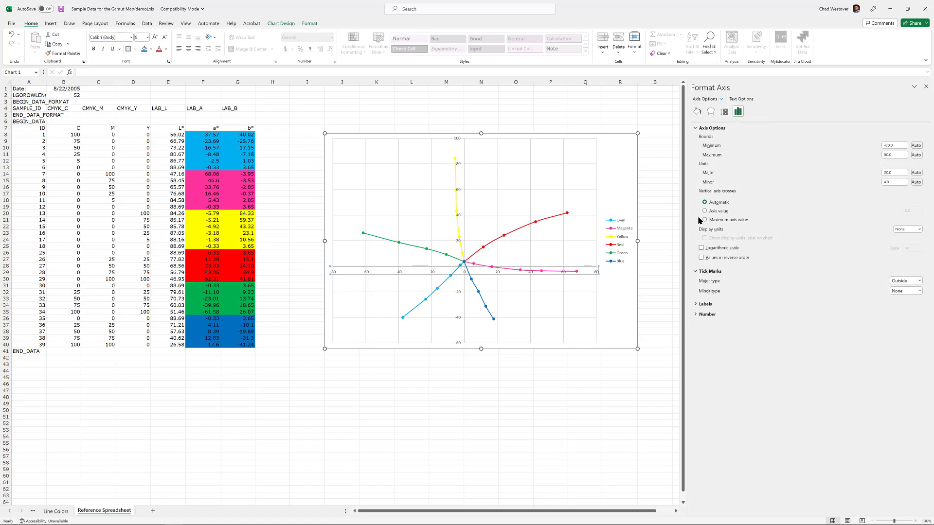
{"action": "left_click", "coordinate": [696, 129]}
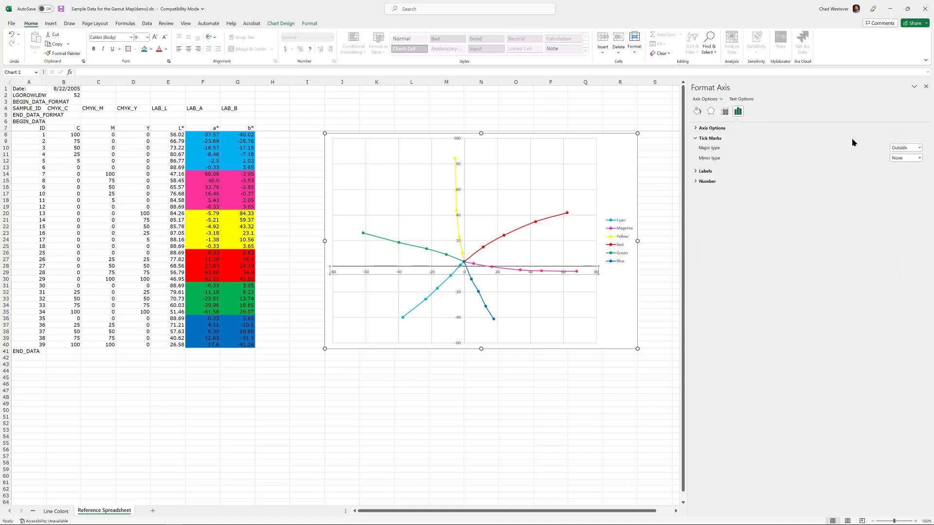
{"action": "left_click", "coordinate": [916, 148]}
{"action": "left_click", "coordinate": [913, 150]}
Switch to the Chrome browser to consult the X-axis formatting instructions in the Constructing a Gamut PDF
{"action": "key", "text": "alt+Tab"}
{"action": "key", "text": "alt+Tab"}
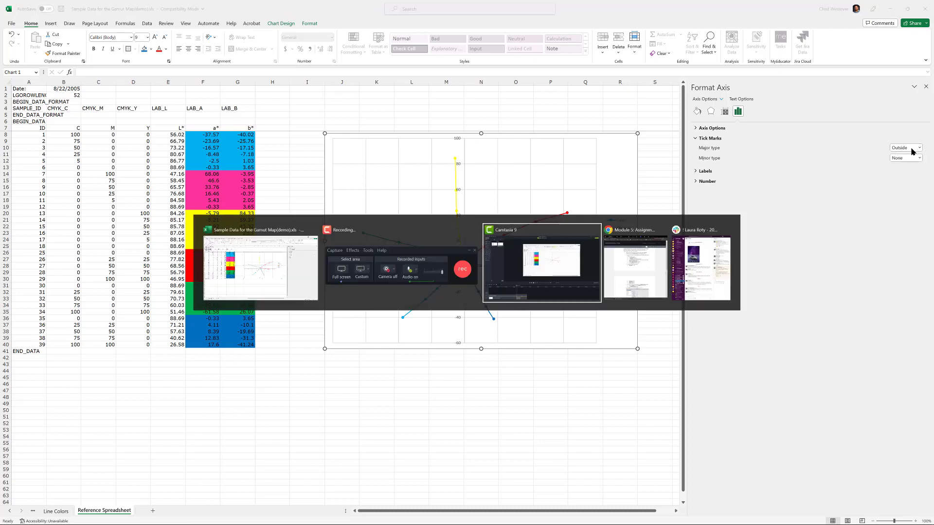
{"action": "key", "text": "alt+Tab"}
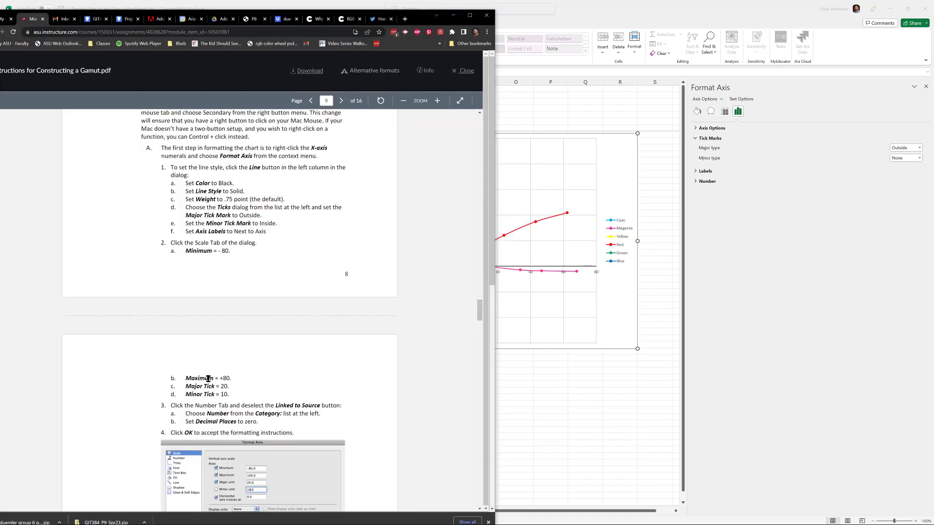
Check the tick mark instructions in the PDF, return to Excel and set the horizontal axis's minor tick mark type to Inside
{"action": "scroll", "coordinate": [237, 253], "scroll_direction": "up", "scroll_amount": 1}
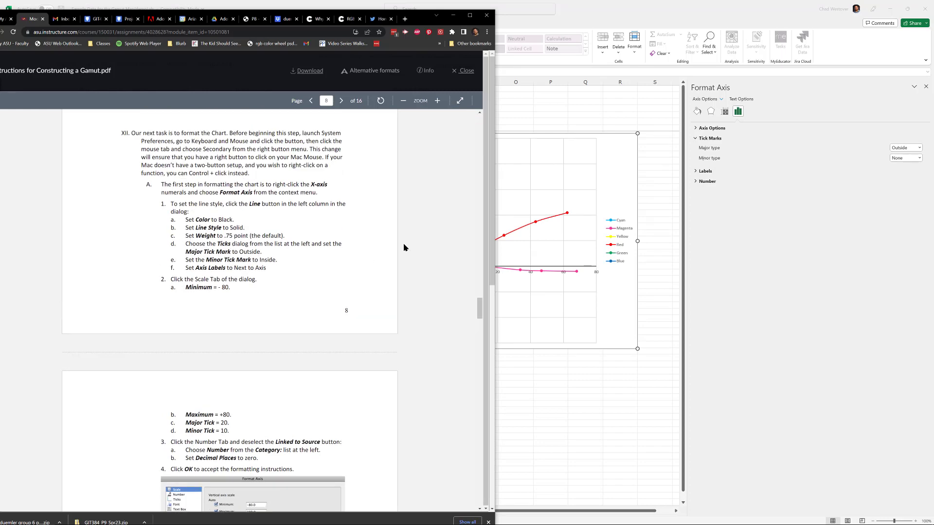
{"action": "key", "text": "alt+Tab"}
{"action": "left_click", "coordinate": [898, 159]}
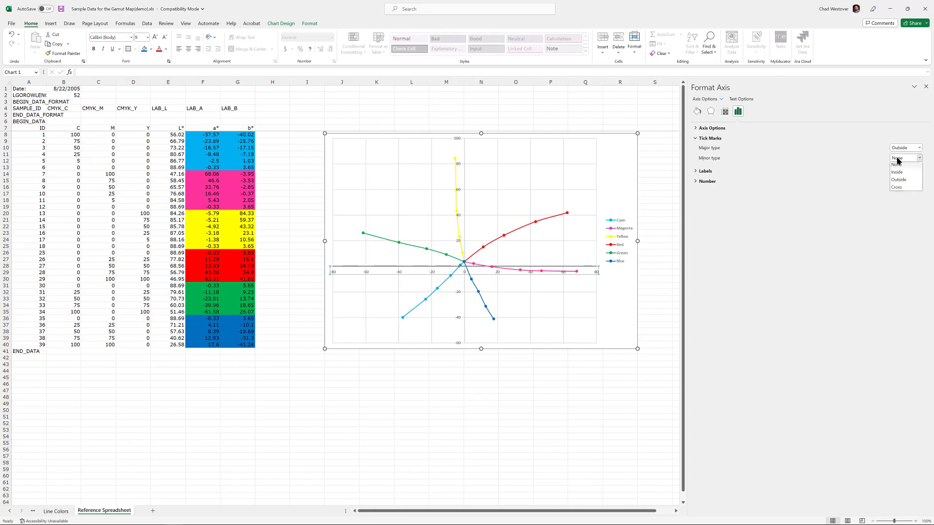
{"action": "left_click", "coordinate": [907, 172]}
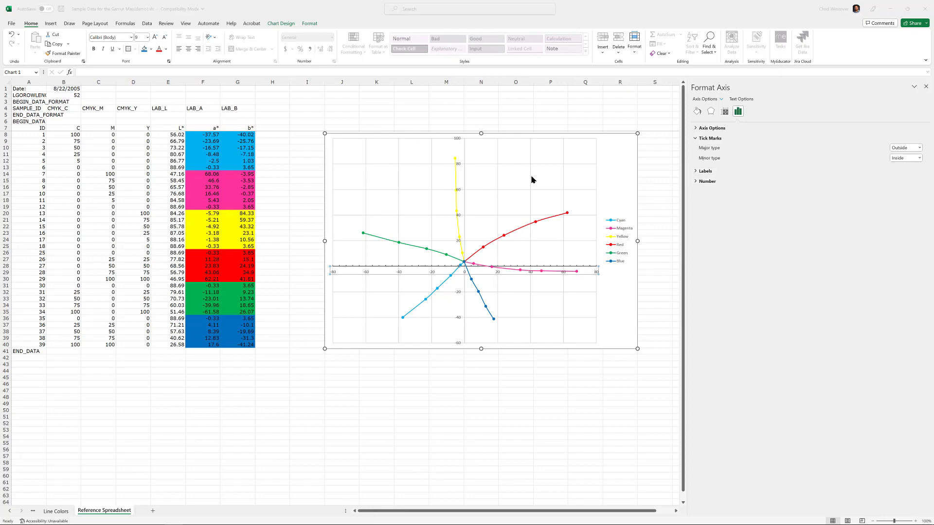
Check the axis label instruction in the Chrome PDF and show the horizontal axis's label position setting in Excel, keeping Next to Axis
{"action": "key", "text": "alt+Tab"}
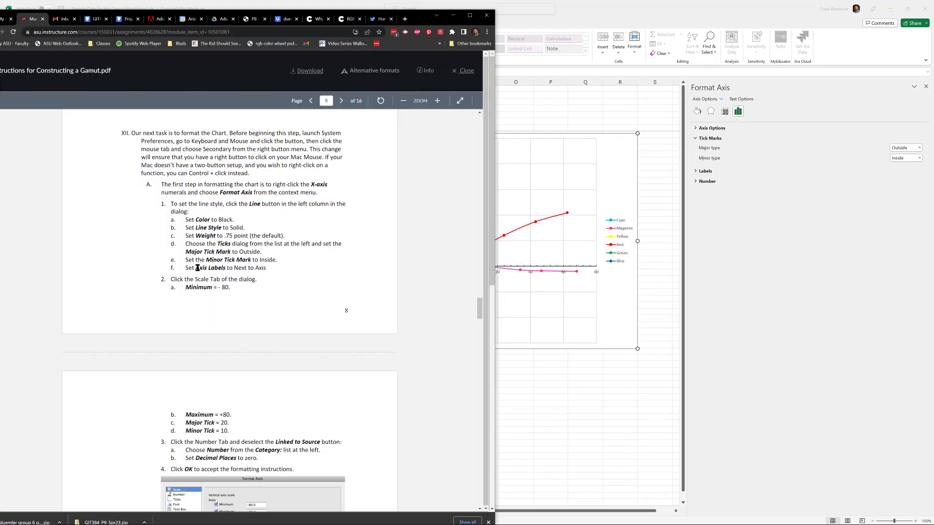
{"action": "left_click_drag", "start_coordinate": [197, 268], "coordinate": [225, 268]}
{"action": "key", "text": "alt+Tab"}
{"action": "left_click", "coordinate": [704, 172]}
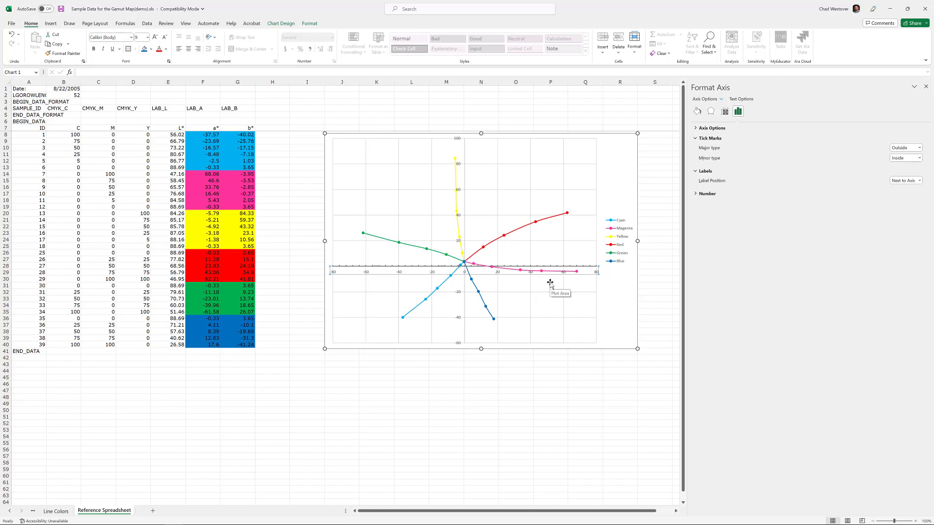
Look up the scale minimum in the Chrome PDF and find the horizontal axis's bounds and units settings in Excel
{"action": "key", "text": "alt+Tab"}
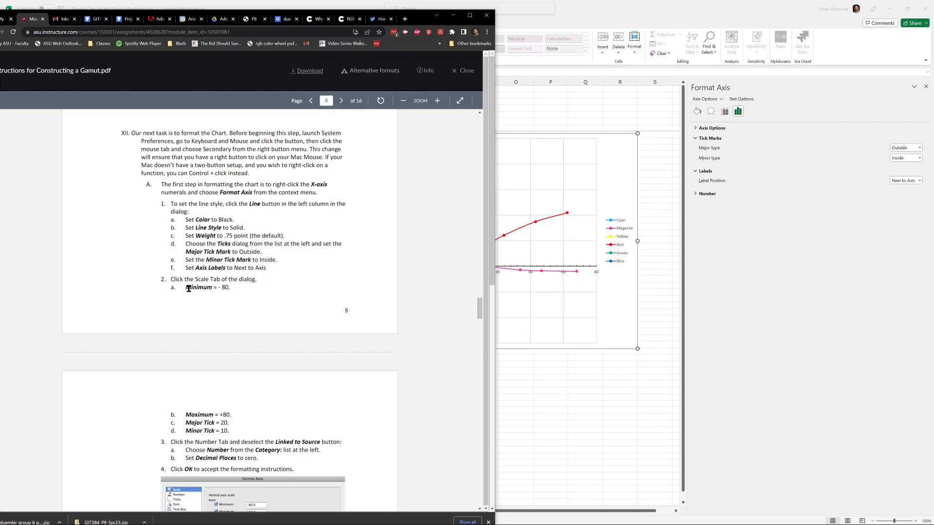
{"action": "left_click_drag", "start_coordinate": [185, 287], "coordinate": [230, 290]}
{"action": "left_click", "coordinate": [696, 141]}
{"action": "left_click", "coordinate": [725, 111]}
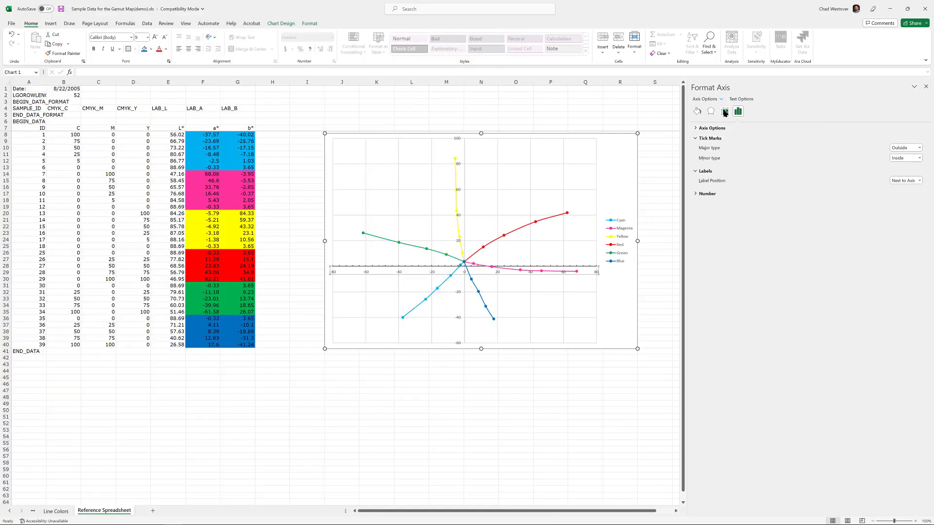
{"action": "left_click", "coordinate": [715, 128]}
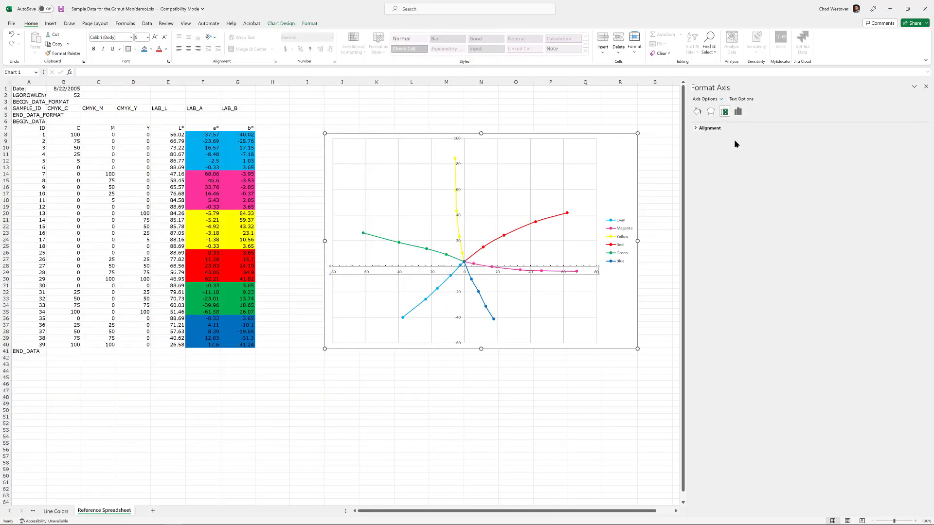
{"action": "left_click", "coordinate": [711, 111]}
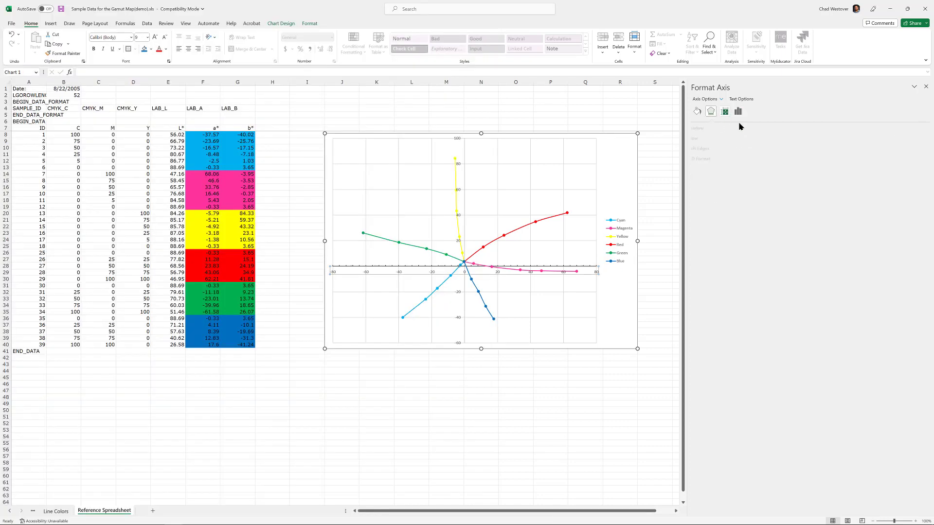
{"action": "left_click", "coordinate": [698, 111]}
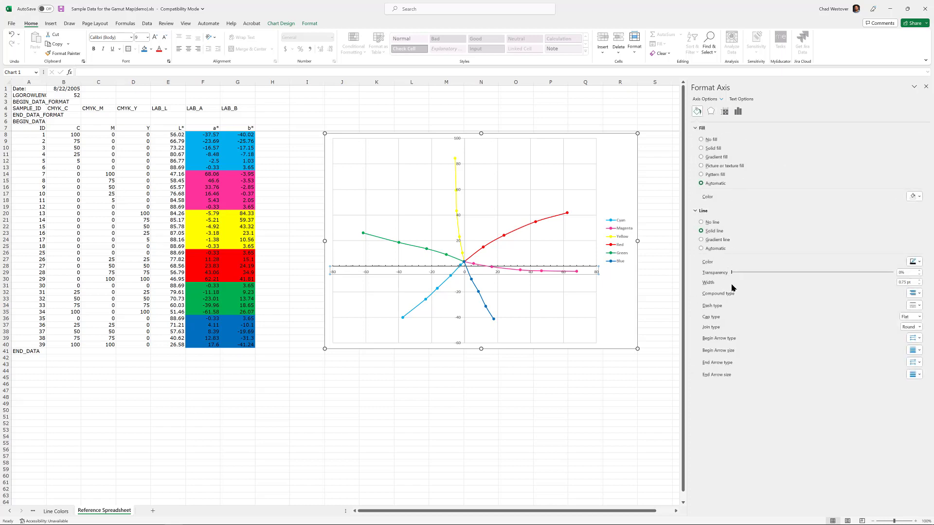
{"action": "left_click", "coordinate": [737, 112]}
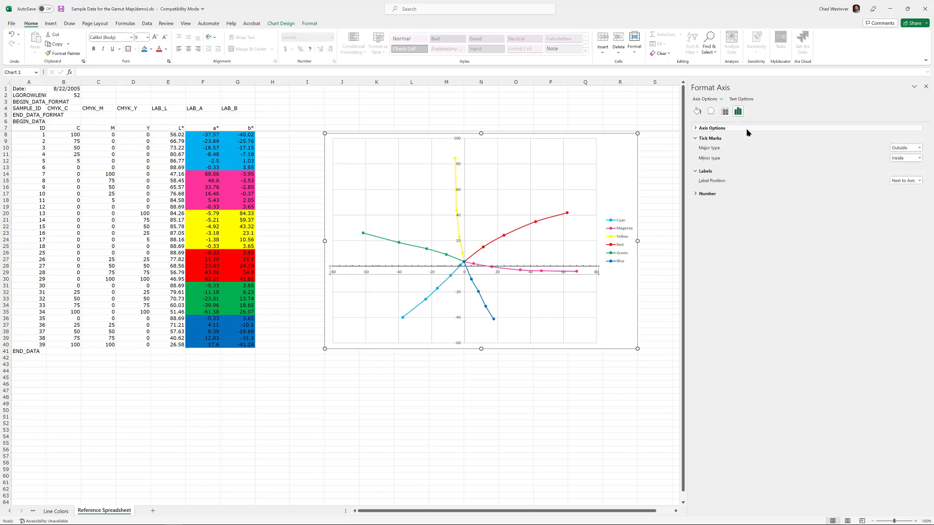
{"action": "left_click", "coordinate": [732, 129]}
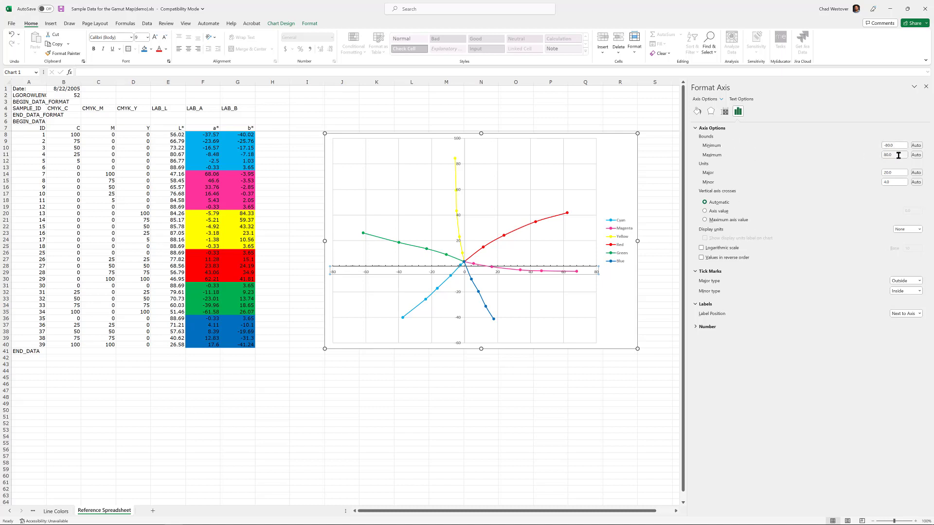
Check the remaining scale values in the Chrome PDF and set the horizontal axis's minor unit to 10 in Excel
{"action": "key", "text": "alt+Tab"}
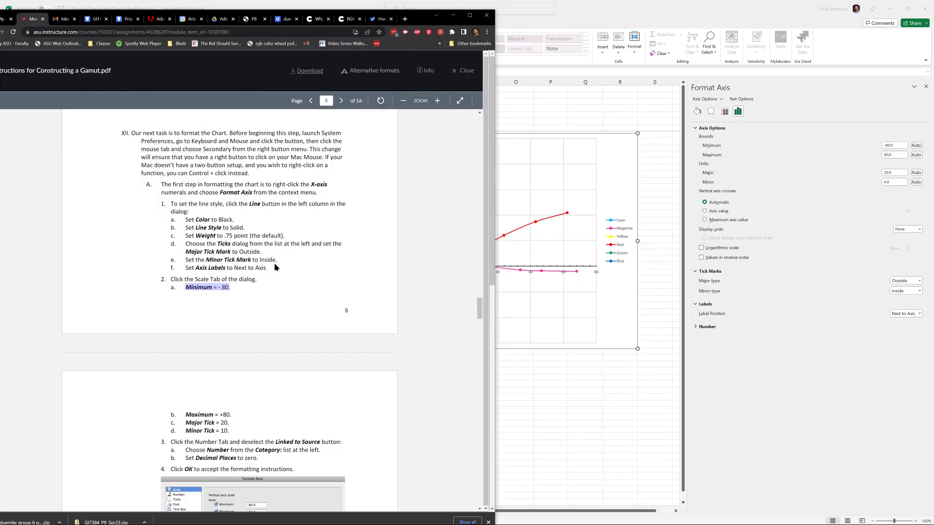
{"action": "left_click", "coordinate": [236, 299]}
{"action": "scroll", "coordinate": [234, 304], "scroll_direction": "down", "scroll_amount": 1}
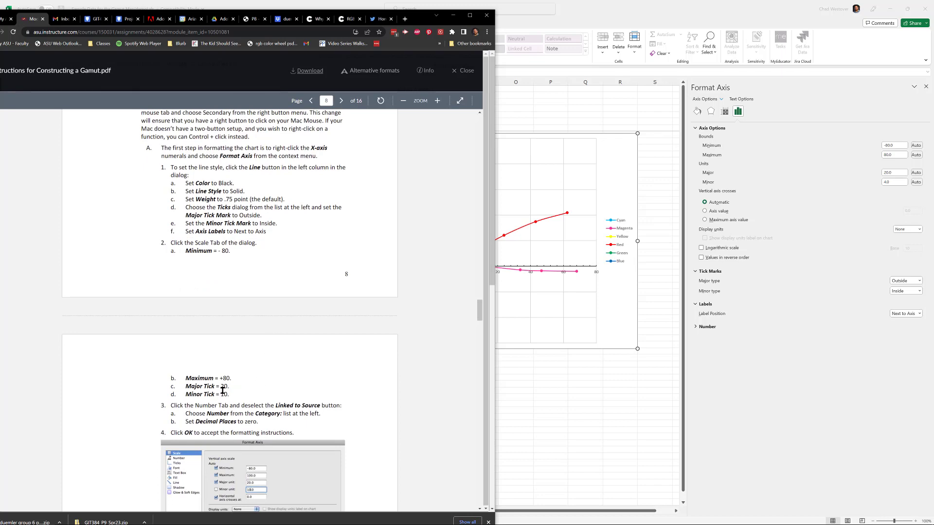
{"action": "key", "text": "alt+Tab"}
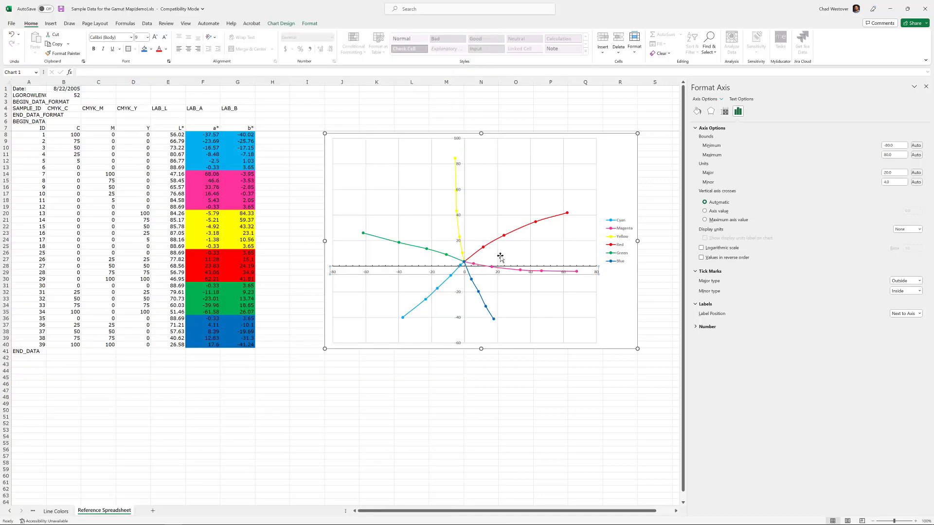
{"action": "left_click_drag", "start_coordinate": [894, 182], "coordinate": [881, 183]}
{"action": "type", "text": "10"}
{"action": "key", "text": "Tab"}
Set the horizontal axis's major unit to 20, its maximum bound to 80 and its minimum bound to -80
{"action": "left_click_drag", "start_coordinate": [895, 172], "coordinate": [869, 156]}
{"action": "type", "text": "20"}
{"action": "key", "text": "Tab"}
{"action": "type", "text": "80"}
{"action": "key", "text": "Tab"}
{"action": "left_click_drag", "start_coordinate": [894, 145], "coordinate": [870, 144]}
{"action": "type", "text": "-"}
{"action": "key", "text": "Tab"}
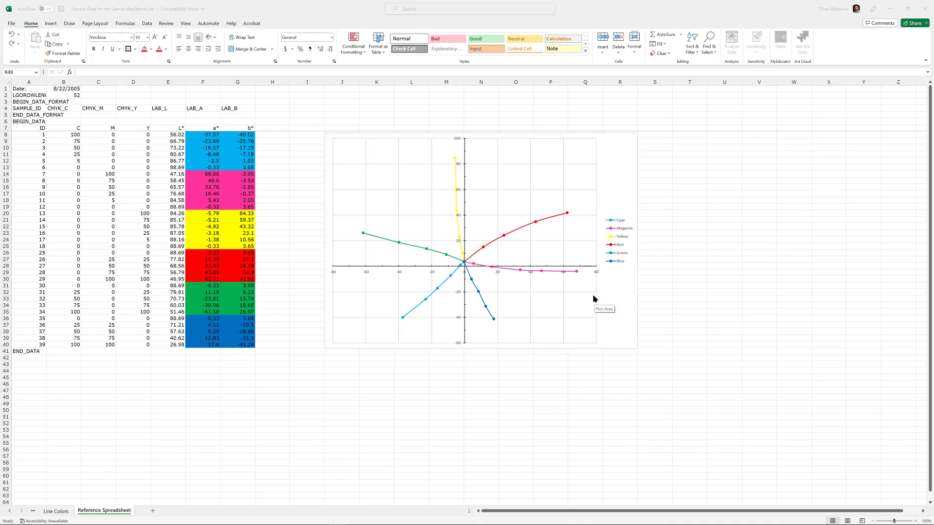
Add a border around the 100% cyan a* and b* values in cells F8:G8
{"action": "left_click", "coordinate": [212, 135]}
{"action": "left_click", "coordinate": [213, 136]}
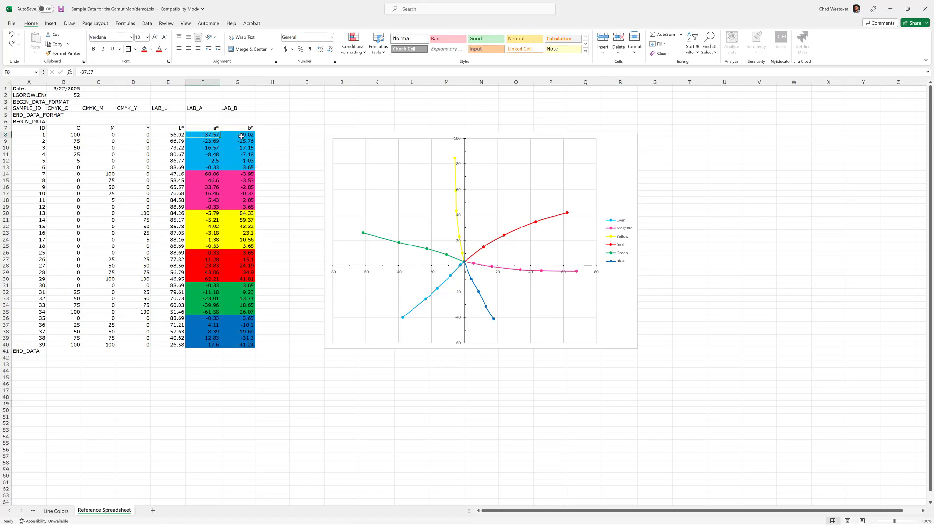
{"action": "left_click", "coordinate": [241, 136], "text": "shift"}
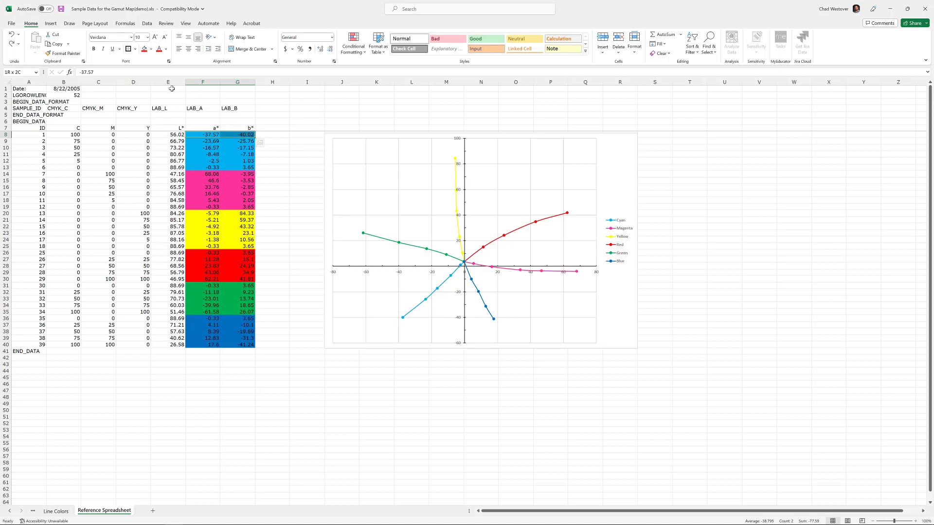
{"action": "left_click", "coordinate": [129, 49]}
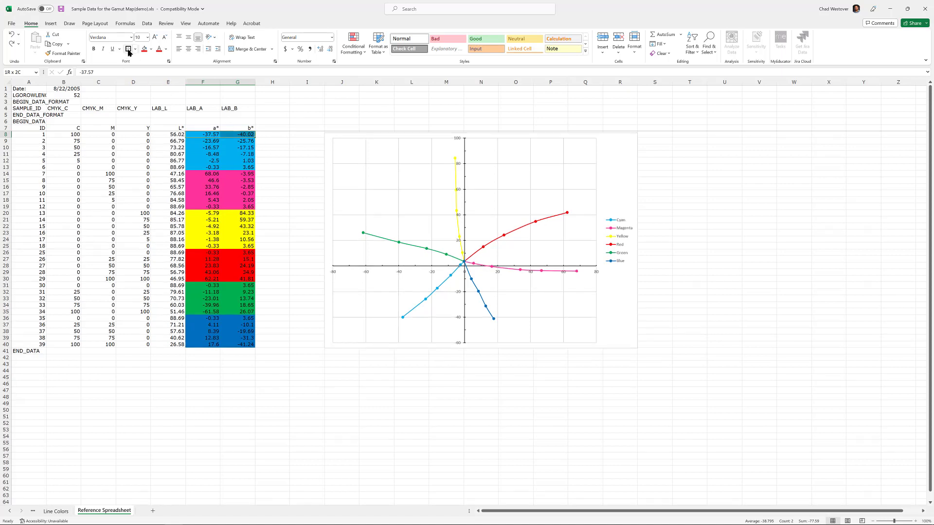
{"action": "left_click", "coordinate": [274, 136]}
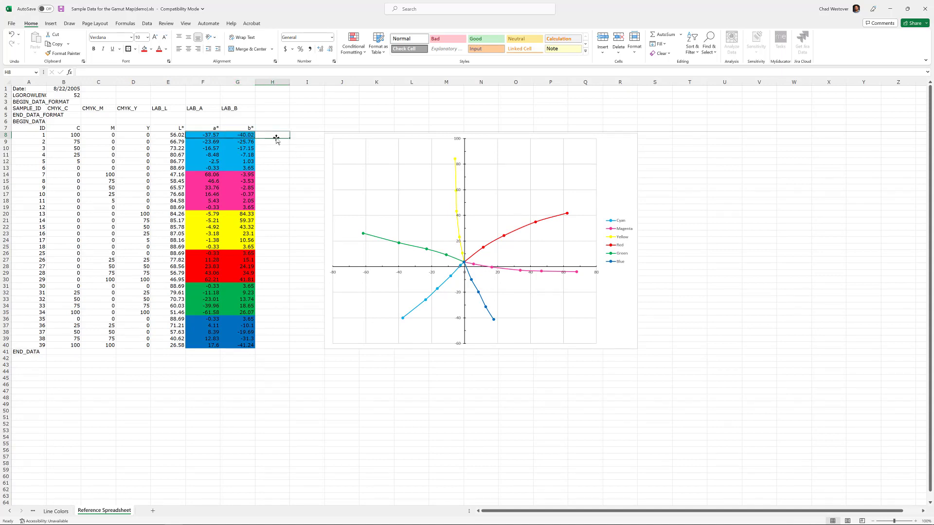
{"action": "type", "text": "asfddsa"}
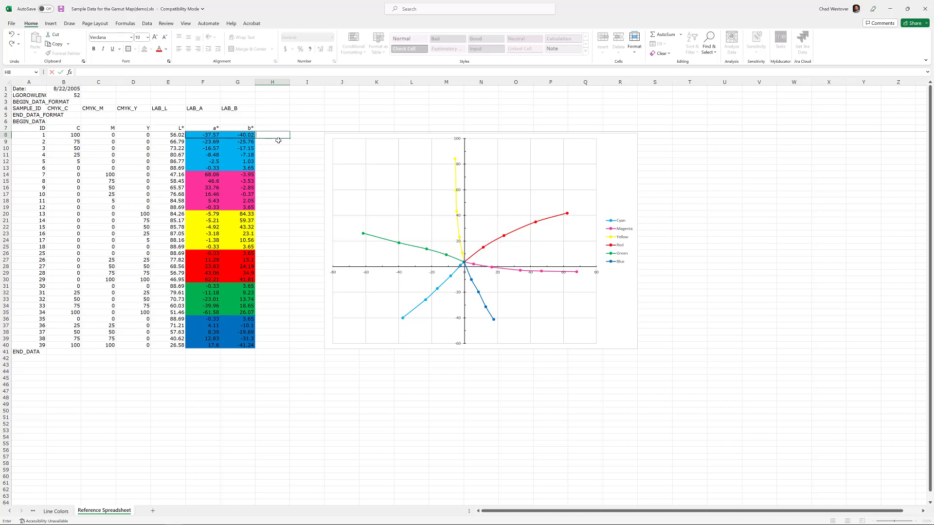
Add borders around the 100% magenta values in F14:G14 and the 100% yellow values in F20:G20
{"action": "left_click_drag", "start_coordinate": [208, 174], "coordinate": [239, 175]}
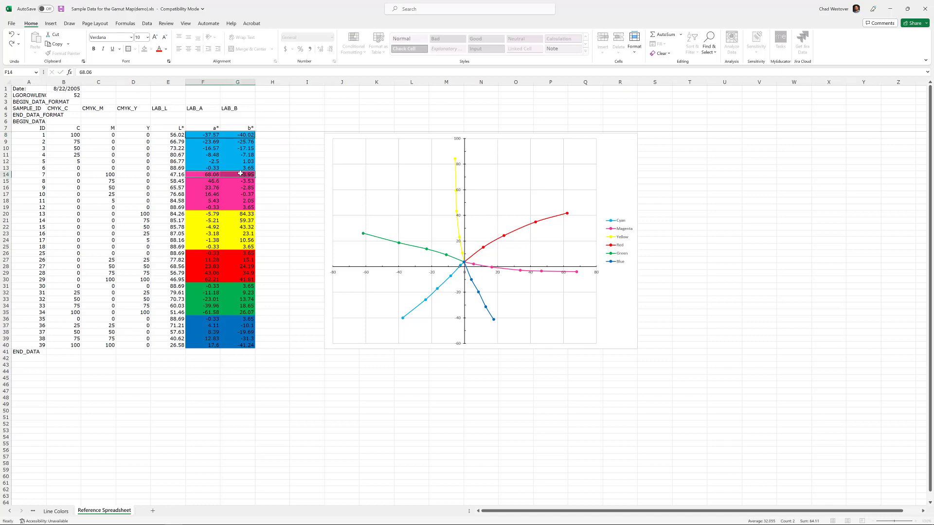
{"action": "left_click", "coordinate": [128, 50]}
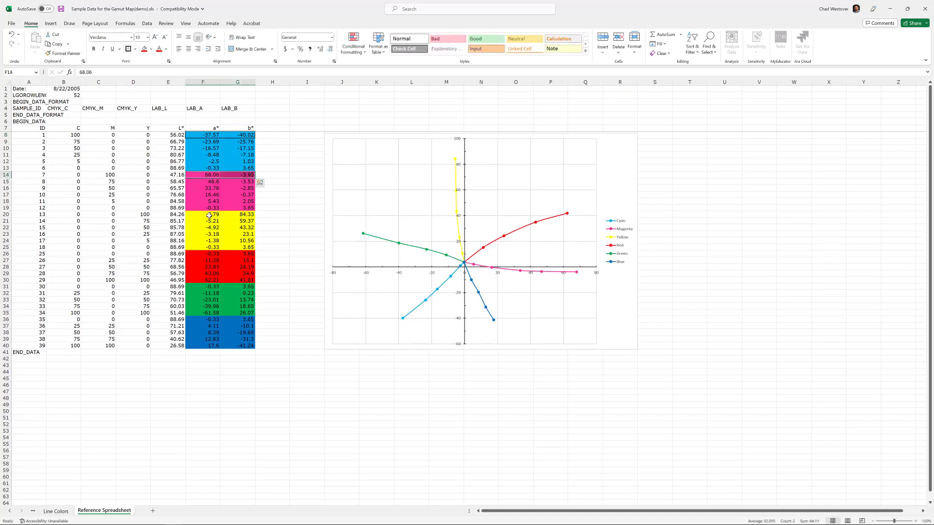
{"action": "left_click_drag", "start_coordinate": [209, 214], "coordinate": [236, 214]}
{"action": "left_click", "coordinate": [127, 50]}
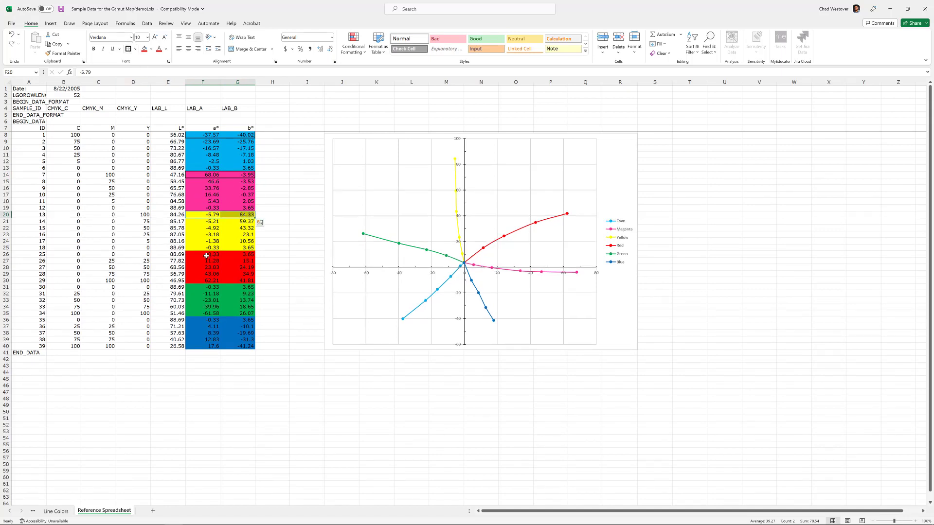
Add a border around the red a* and b* values in F30:G30, where magenta and yellow are both 100
{"action": "left_click", "coordinate": [206, 281]}
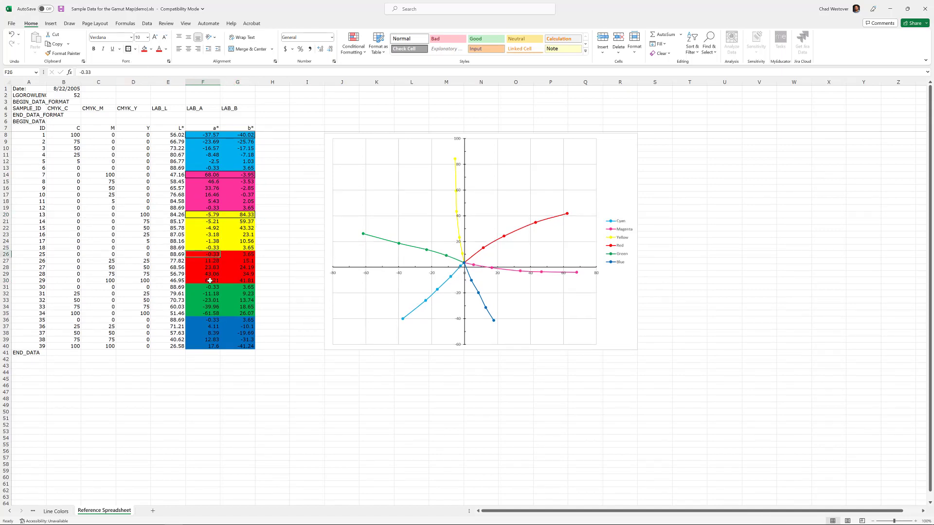
{"action": "left_click_drag", "start_coordinate": [209, 281], "coordinate": [241, 281]}
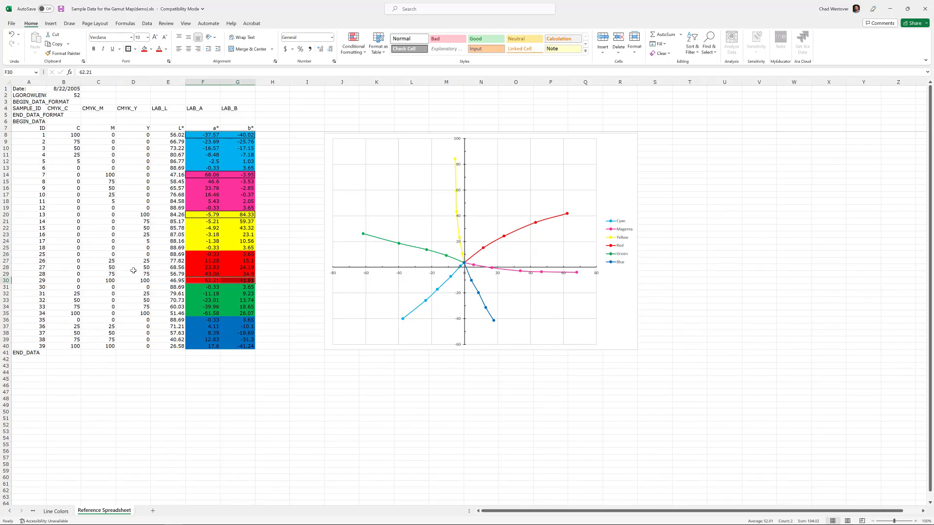
{"action": "left_click", "coordinate": [114, 281]}
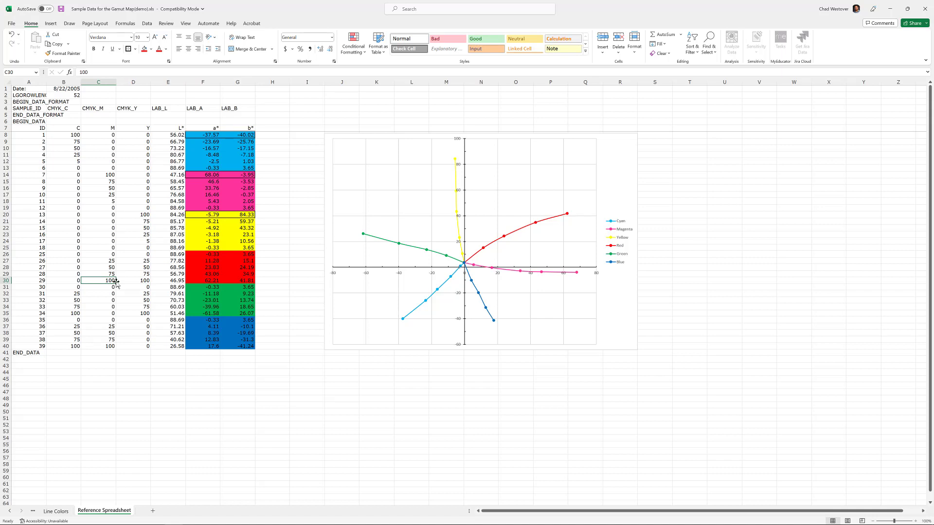
{"action": "left_click", "coordinate": [135, 281]}
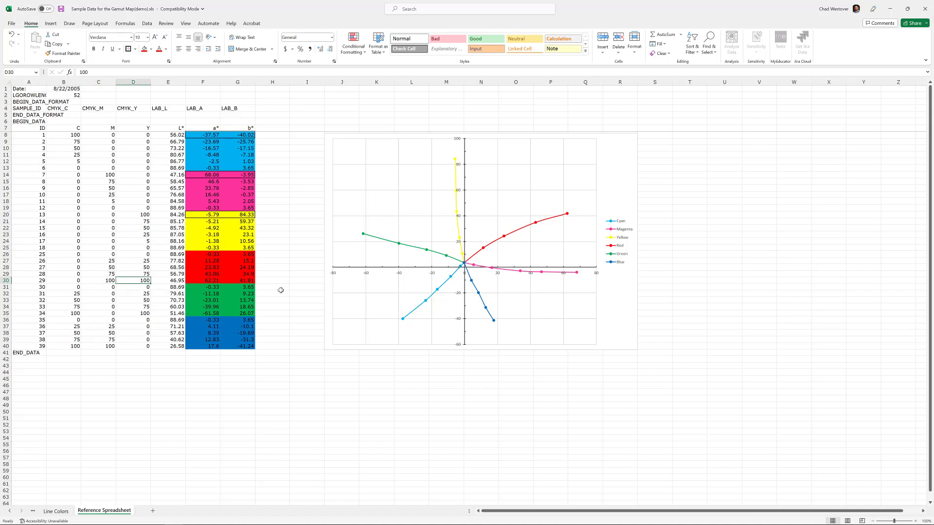
{"action": "left_click_drag", "start_coordinate": [248, 281], "coordinate": [216, 281]}
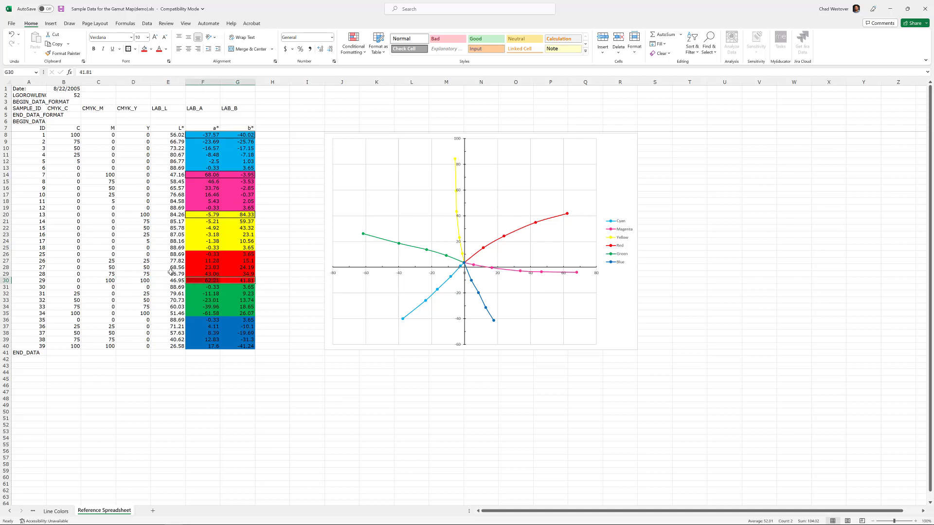
{"action": "left_click", "coordinate": [128, 49]}
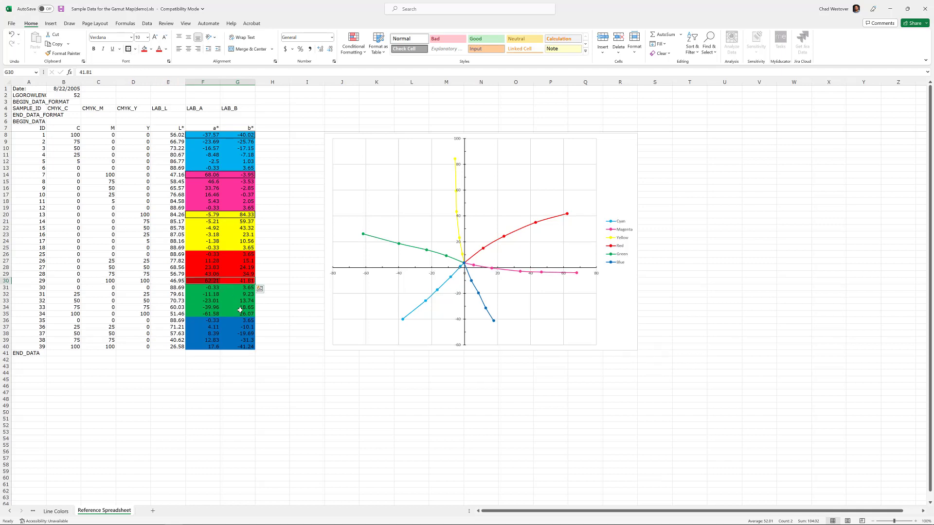
Add borders around the solid green values in F35:G35 and the solid blue values in F40:G40, and select the chart's plot area
{"action": "left_click_drag", "start_coordinate": [240, 313], "coordinate": [214, 314]}
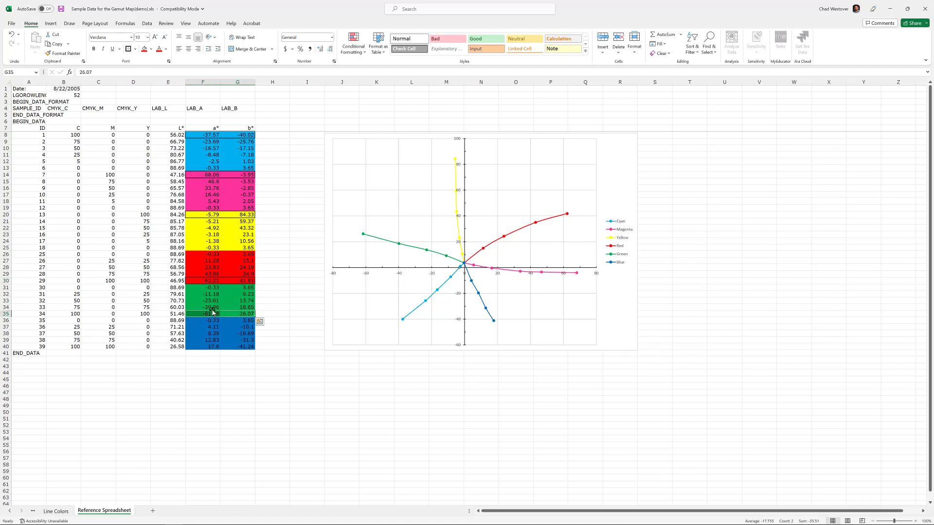
{"action": "left_click", "coordinate": [126, 49]}
{"action": "left_click_drag", "start_coordinate": [216, 350], "coordinate": [215, 348]}
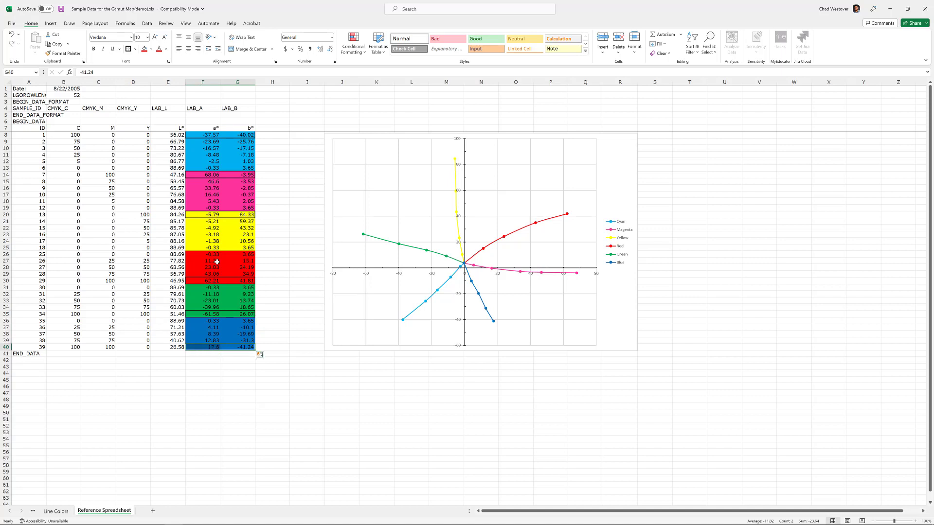
{"action": "left_click", "coordinate": [128, 49]}
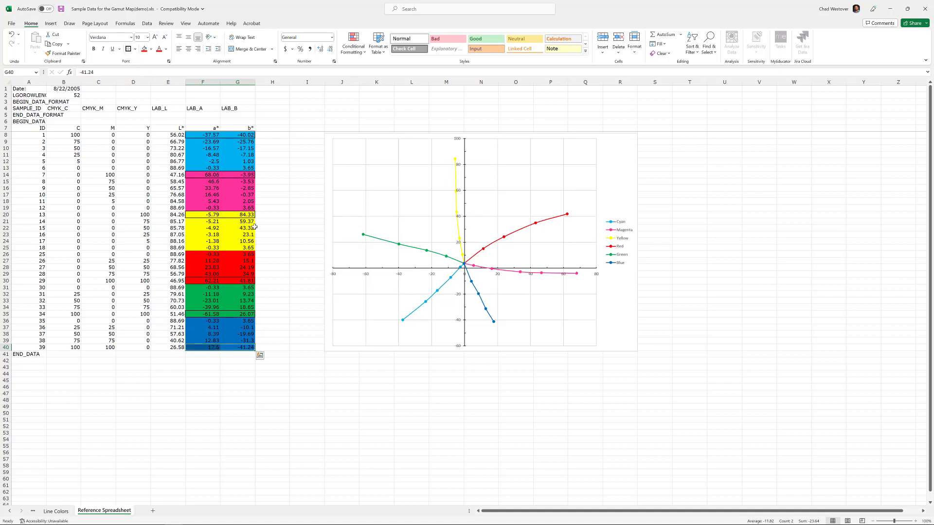
{"action": "left_click", "coordinate": [292, 241]}
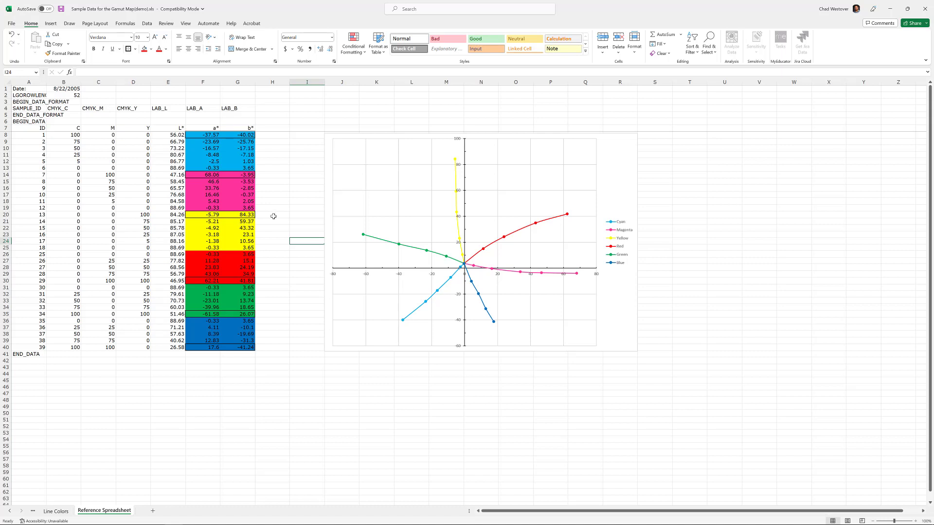
{"action": "left_click", "coordinate": [381, 230]}
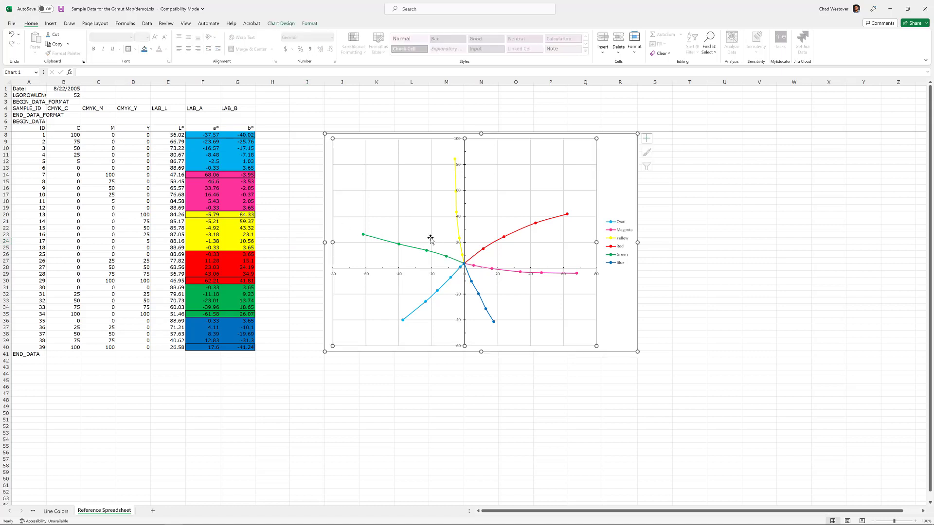
Open the gamut chart's data source settings to edit its series
{"action": "right_click", "coordinate": [414, 230]}
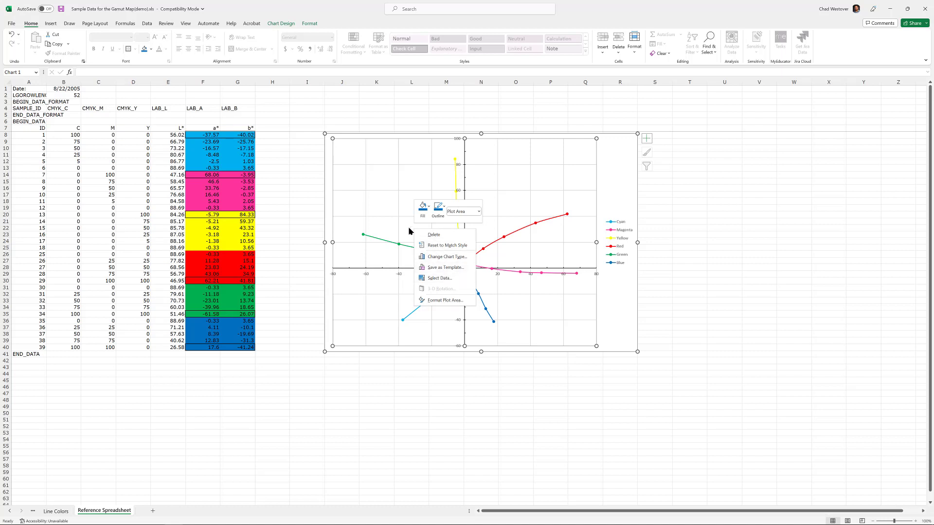
{"action": "left_click", "coordinate": [441, 278]}
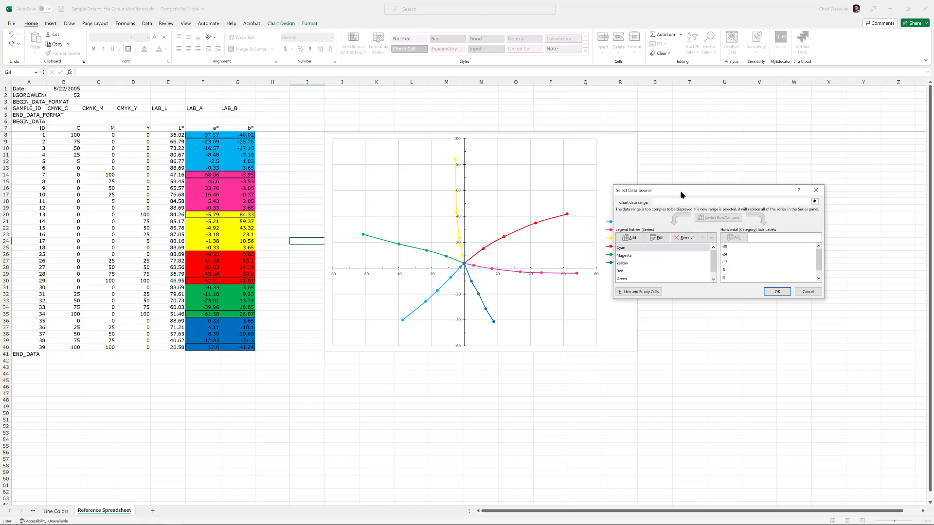
{"action": "left_click_drag", "start_coordinate": [681, 194], "coordinate": [476, 97]}
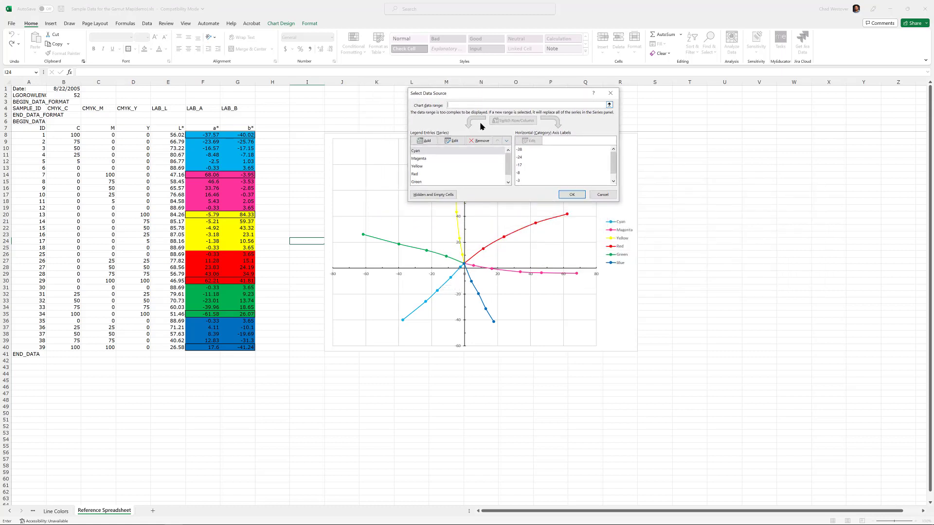
Try adding a series named Process Gamut Limit with X values from F8, F14, F20, F30, F35, F40 and F8
{"action": "left_click", "coordinate": [422, 141]}
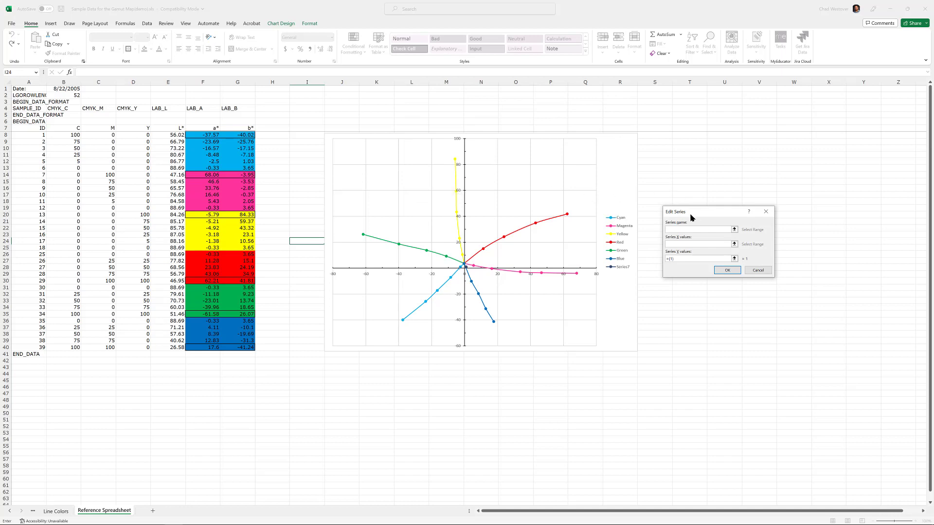
{"action": "left_click_drag", "start_coordinate": [688, 213], "coordinate": [467, 120]}
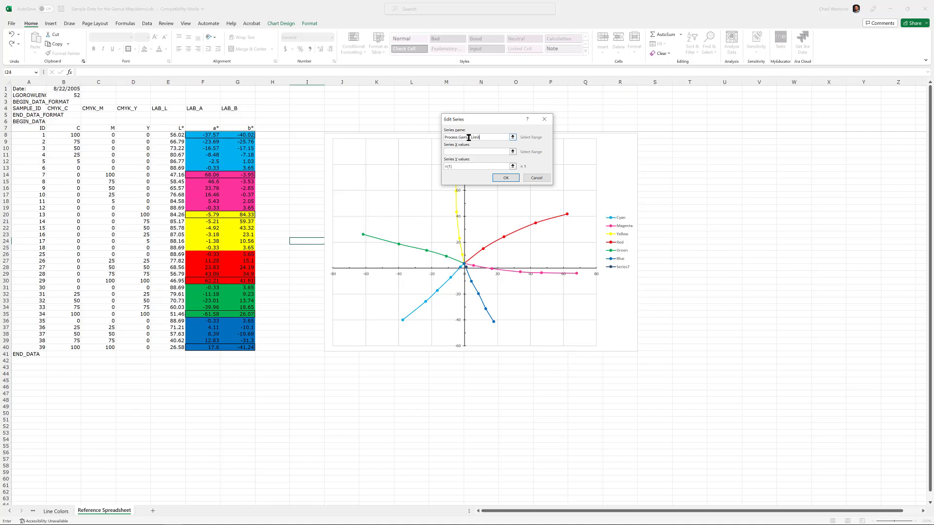
{"action": "left_click", "coordinate": [470, 153]}
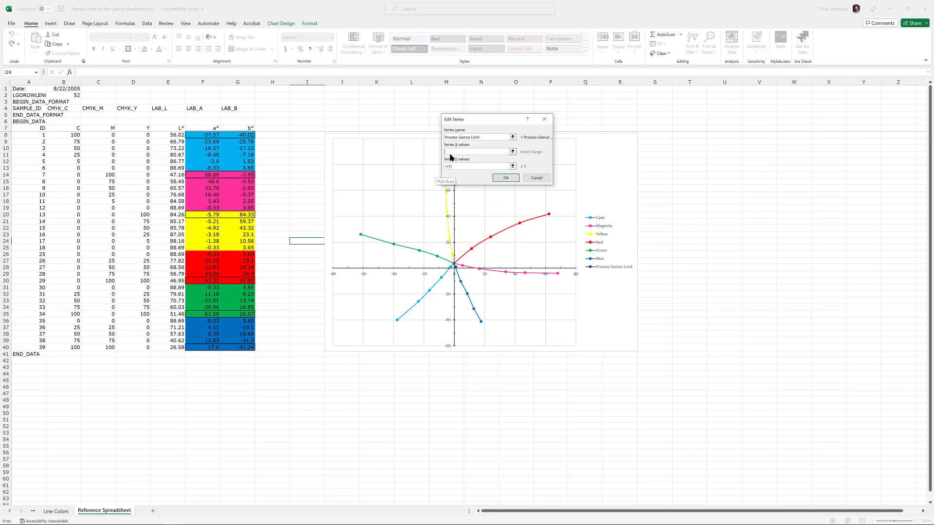
{"action": "left_click", "coordinate": [212, 134]}
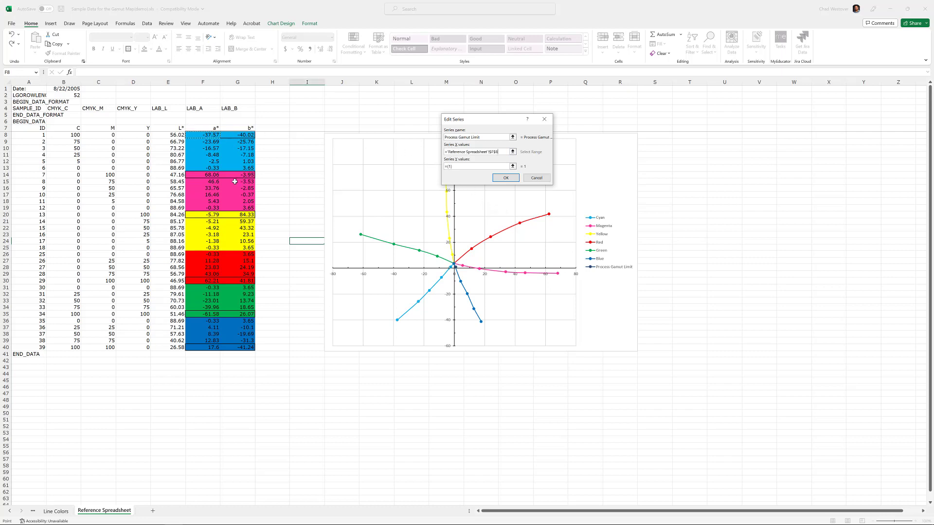
{"action": "left_click", "coordinate": [212, 175], "text": "ctrl"}
{"action": "left_click", "coordinate": [208, 281], "text": "ctrl"}
{"action": "left_click", "coordinate": [208, 314], "text": "ctrl"}
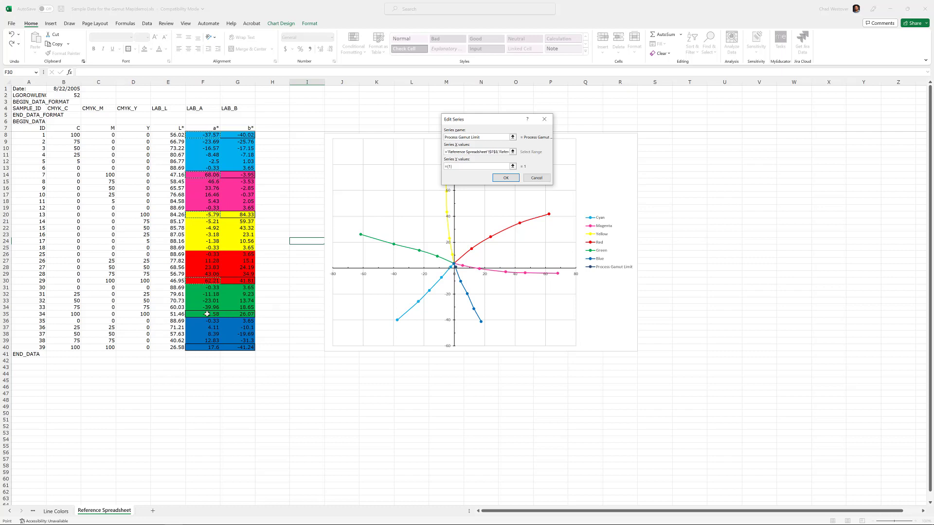
{"action": "left_click", "coordinate": [205, 347], "text": "ctrl"}
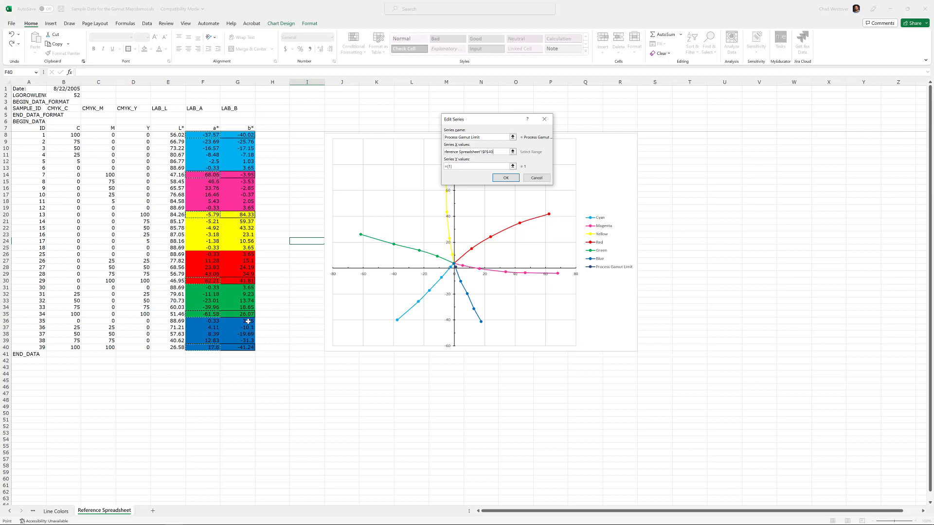
{"action": "left_click", "coordinate": [210, 135], "text": "ctrl"}
Set the Process Gamut Limit series' Y values to G8, G14, G20, G30, G35, G40 and G8
{"action": "left_click_drag", "start_coordinate": [456, 167], "coordinate": [443, 168]}
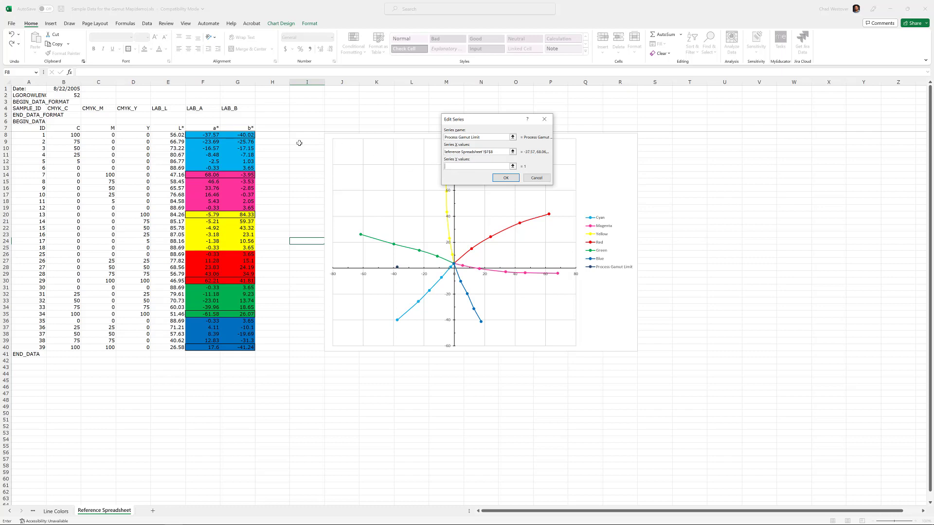
{"action": "left_click", "coordinate": [251, 135]}
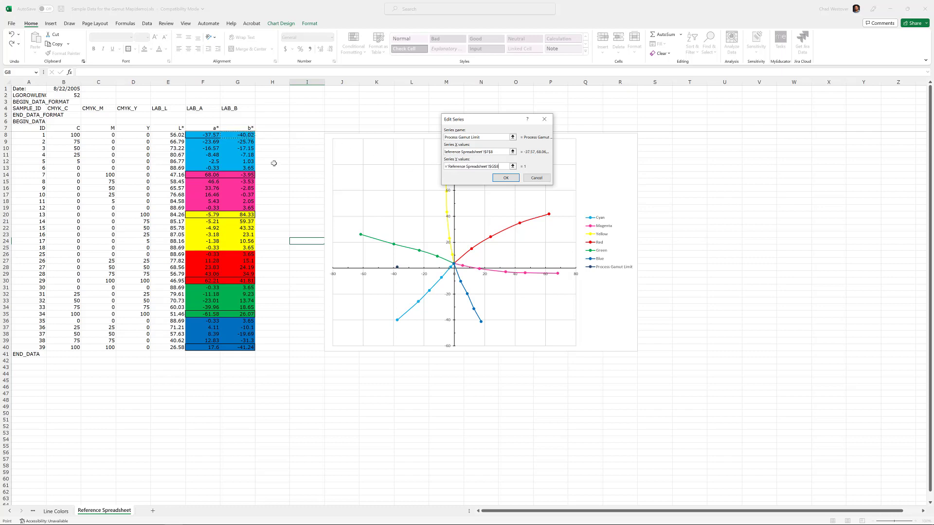
{"action": "left_click", "coordinate": [253, 175], "text": "ctrl"}
{"action": "left_click", "coordinate": [248, 215], "text": "ctrl"}
{"action": "left_click", "coordinate": [244, 280], "text": "ctrl"}
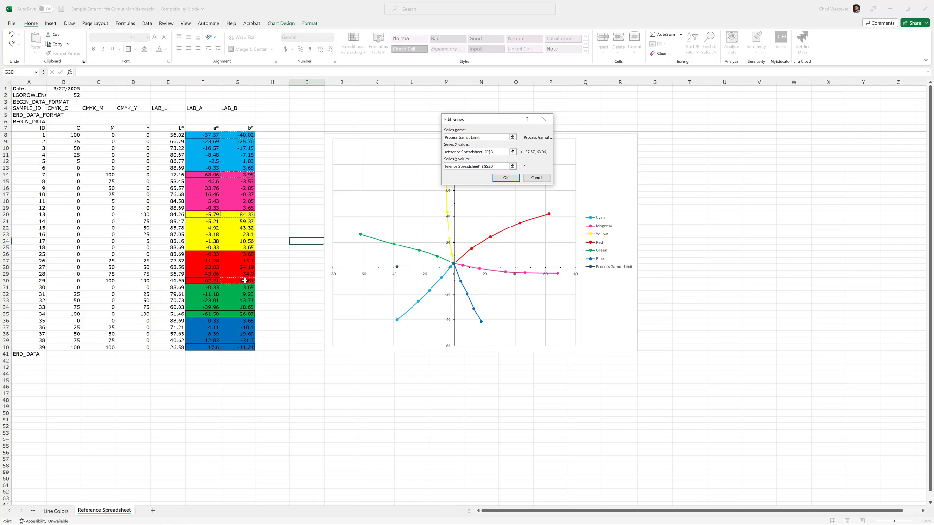
{"action": "left_click", "coordinate": [248, 314], "text": "ctrl"}
{"action": "left_click", "coordinate": [248, 347], "text": "ctrl"}
{"action": "left_click", "coordinate": [246, 133], "text": "ctrl"}
{"action": "left_click", "coordinate": [506, 178]}
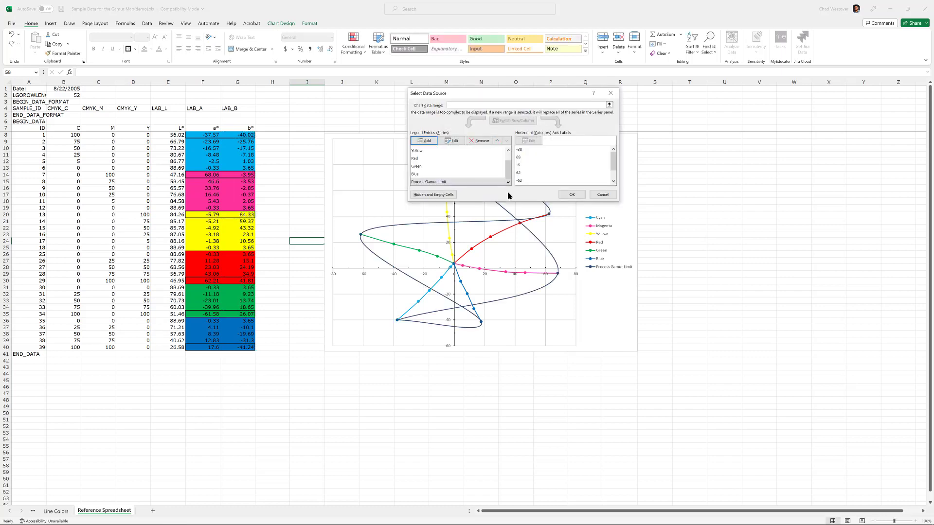
Remove the Process Gamut Limit series from the chart's data
{"action": "left_click_drag", "start_coordinate": [504, 93], "coordinate": [661, 126]}
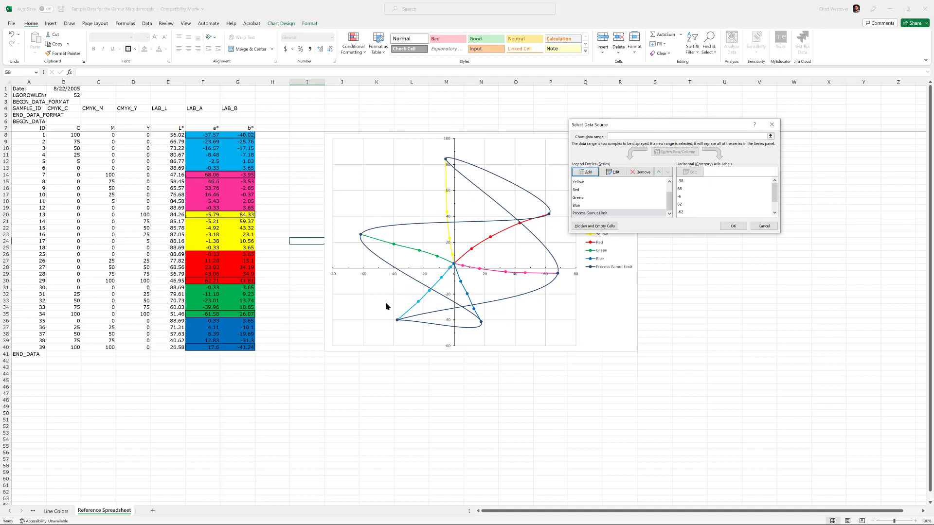
{"action": "left_click", "coordinate": [636, 174]}
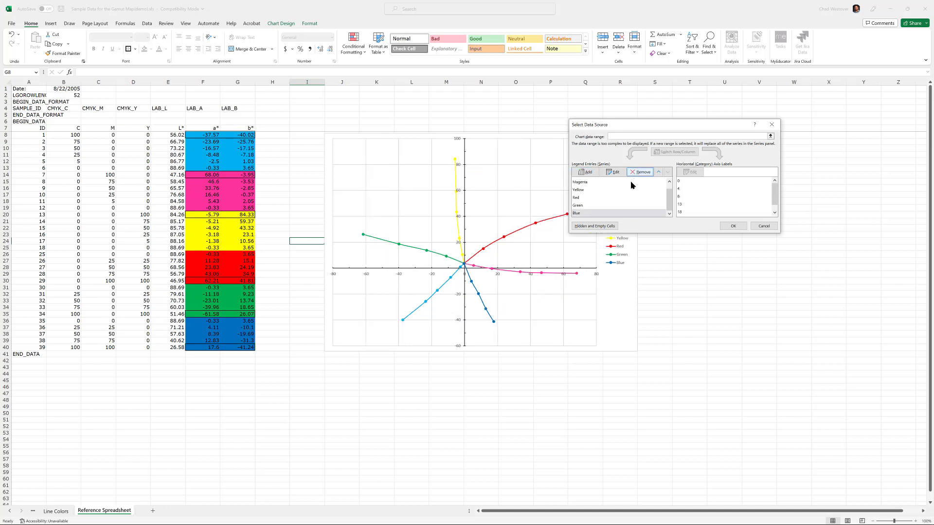
Add a series named Process Gamut with X values from F8, F40, F14, F30, F20, F35 and F8, in that order
{"action": "left_click", "coordinate": [588, 174]}
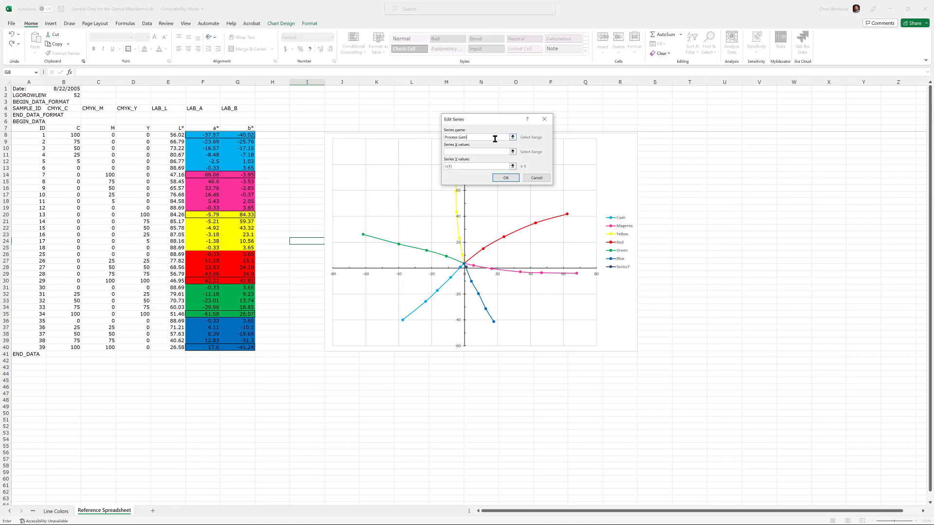
{"action": "key", "text": "Tab"}
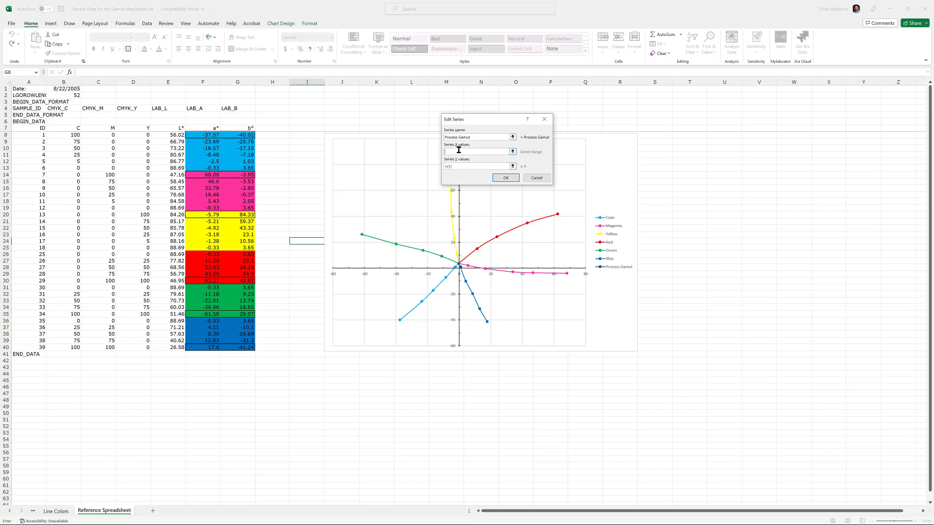
{"action": "left_click", "coordinate": [217, 135]}
{"action": "left_click", "coordinate": [205, 347]}
{"action": "left_click", "coordinate": [209, 176]}
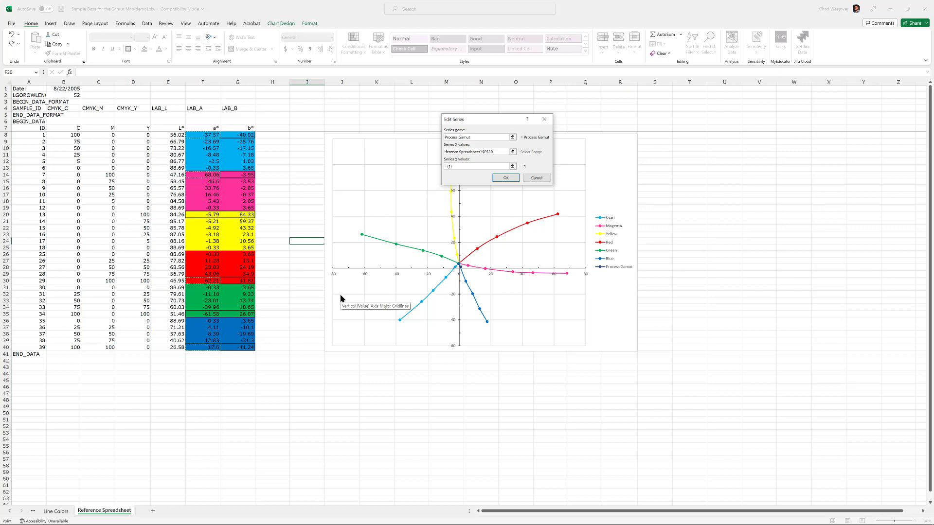
{"action": "left_click", "coordinate": [214, 213]}
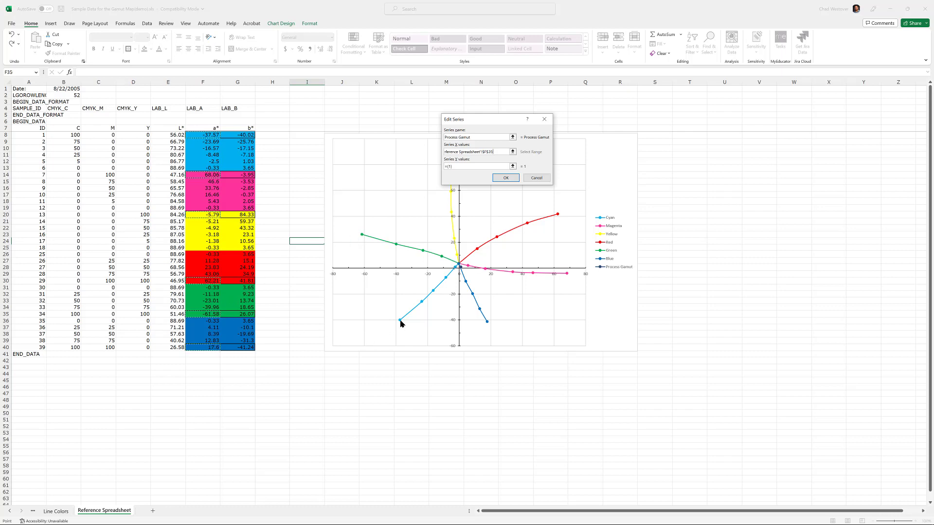
{"action": "left_click", "coordinate": [208, 135]}
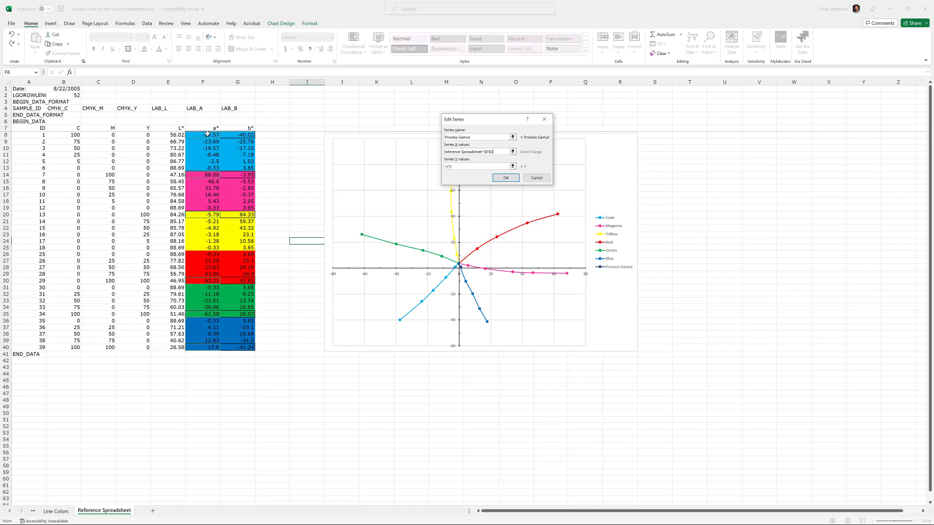
Set the Process Gamut series' Y values to G8, G40, G14, G30, G20, G35 and G8, and apply the data source changes
{"action": "left_click", "coordinate": [450, 167]}
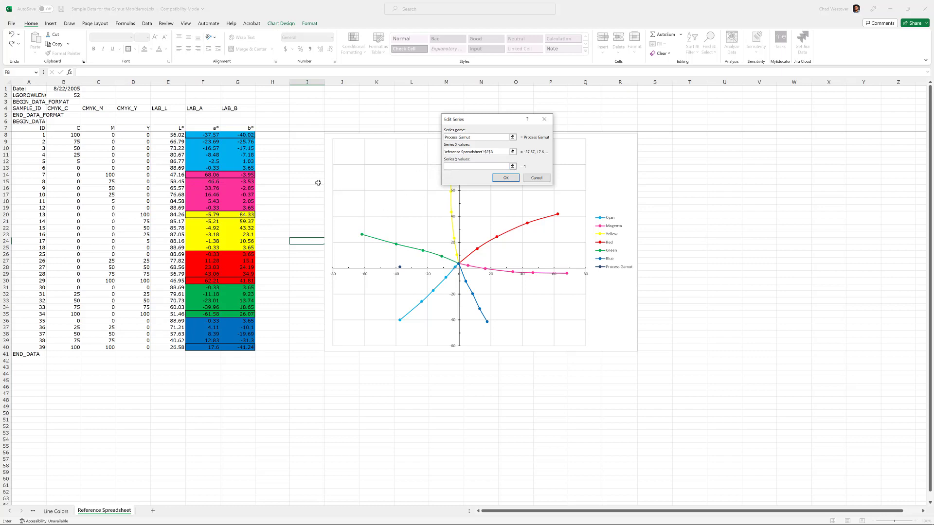
{"action": "left_click", "coordinate": [248, 134]}
{"action": "left_click", "coordinate": [244, 348], "text": "ctrl"}
{"action": "left_click", "coordinate": [246, 175], "text": "ctrl"}
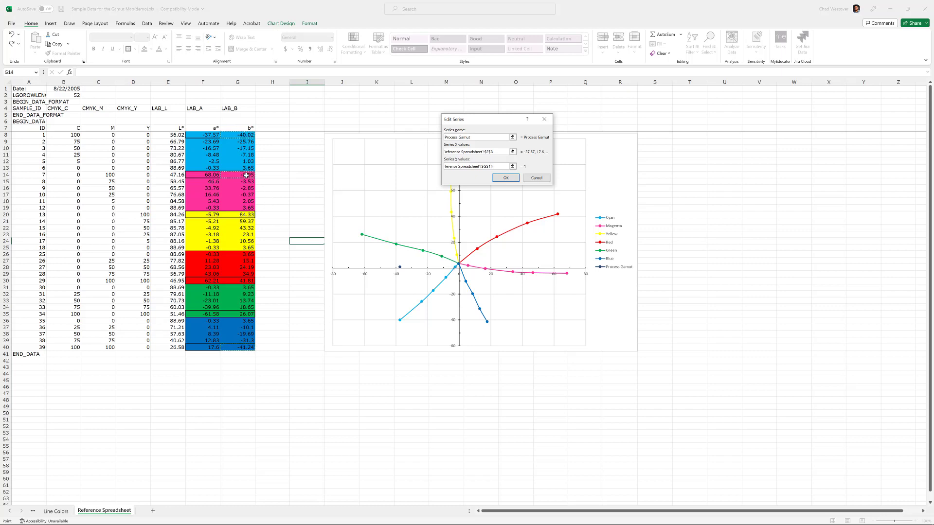
{"action": "left_click", "coordinate": [248, 280], "text": "ctrl"}
{"action": "left_click", "coordinate": [246, 214], "text": "ctrl"}
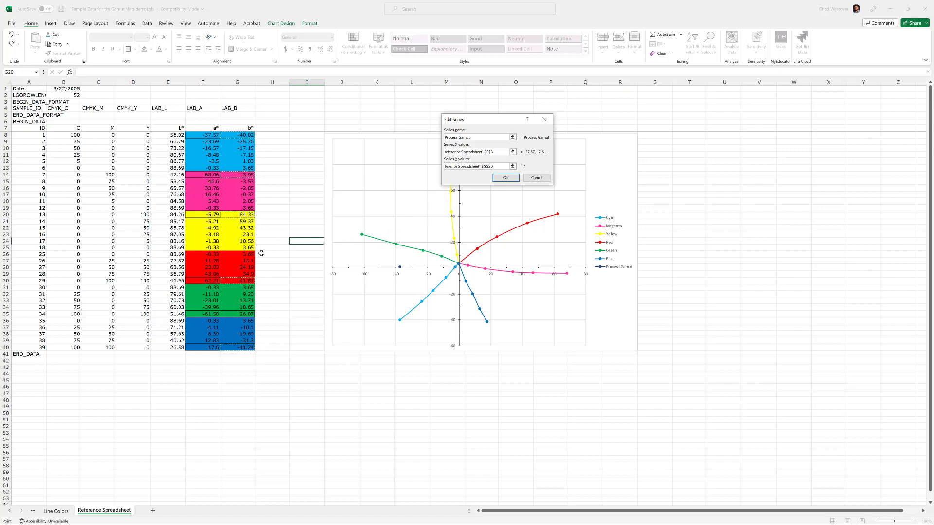
{"action": "left_click", "coordinate": [245, 314], "text": "ctrl"}
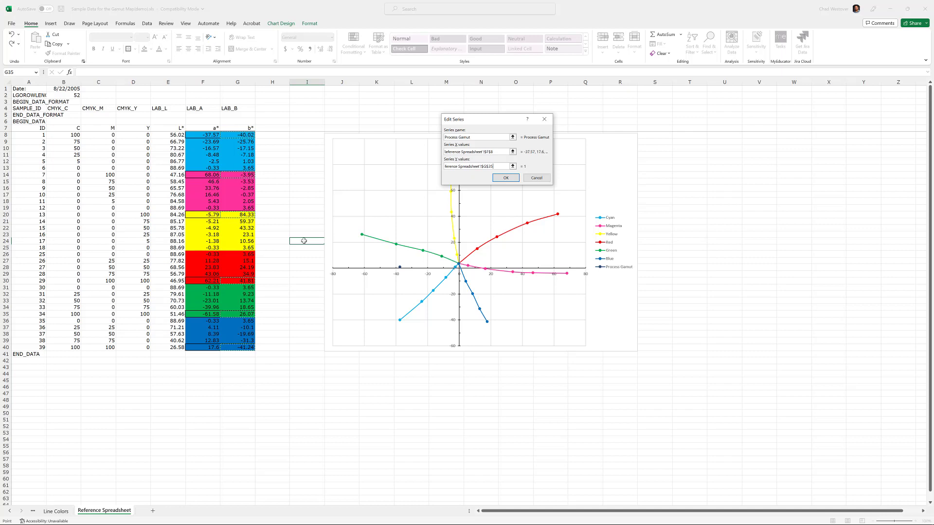
{"action": "left_click", "coordinate": [248, 135], "text": "ctrl"}
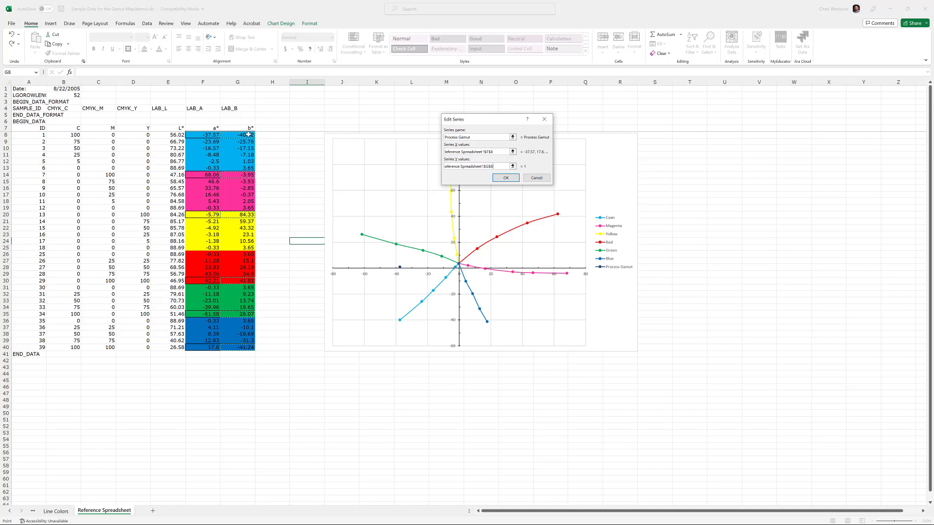
{"action": "left_click", "coordinate": [506, 177]}
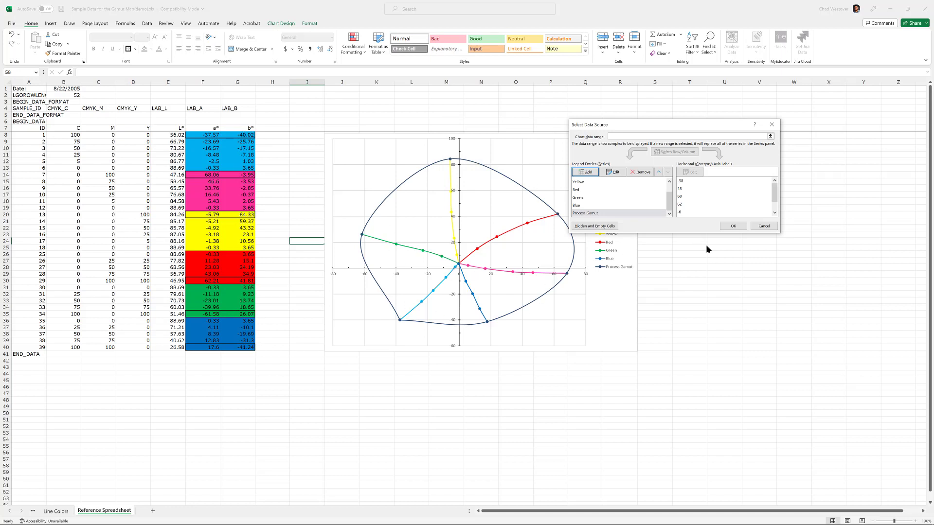
{"action": "left_click", "coordinate": [732, 227]}
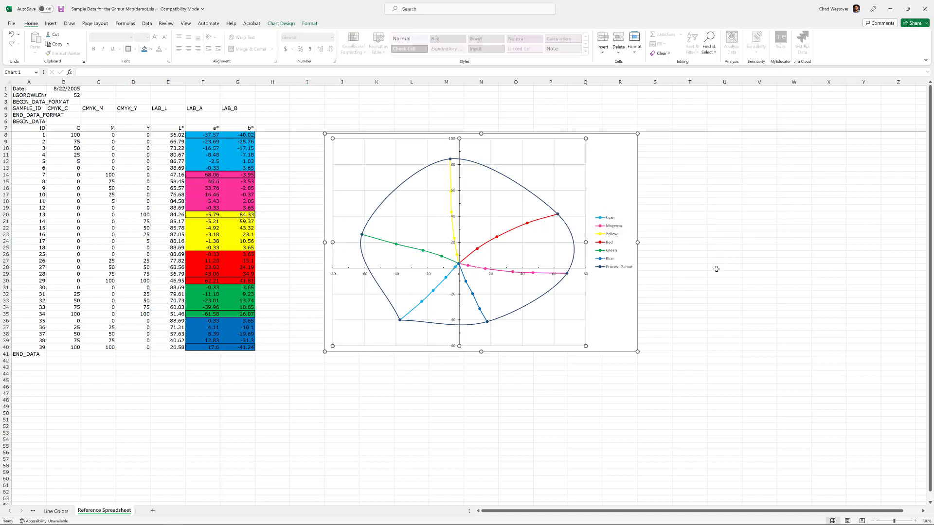
Turn off the smoothed line for the Process Gamut series so its points join with straight segments
{"action": "right_click", "coordinate": [529, 195]}
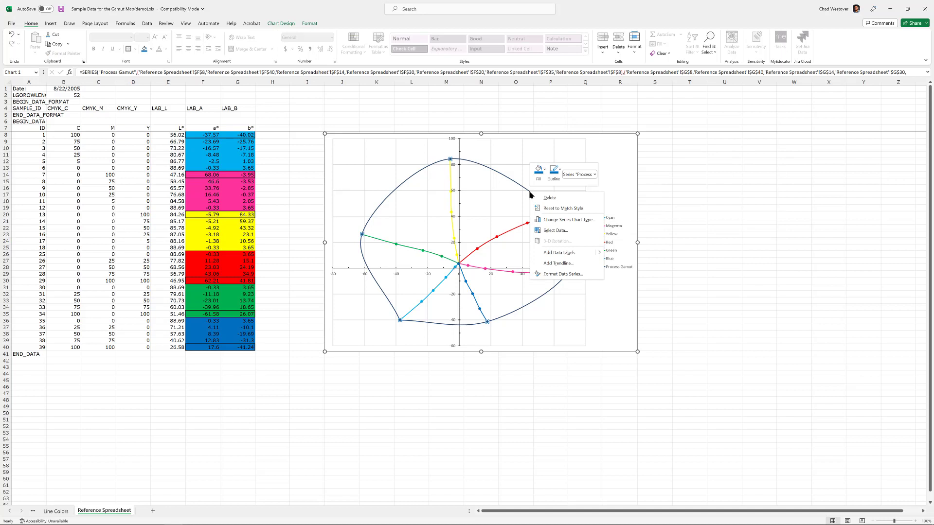
{"action": "left_click", "coordinate": [567, 274]}
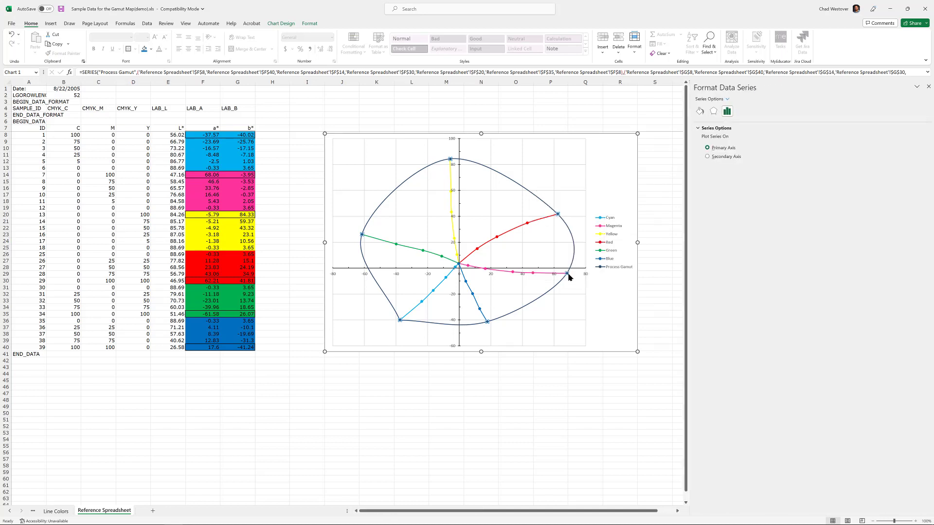
{"action": "left_click", "coordinate": [698, 113]}
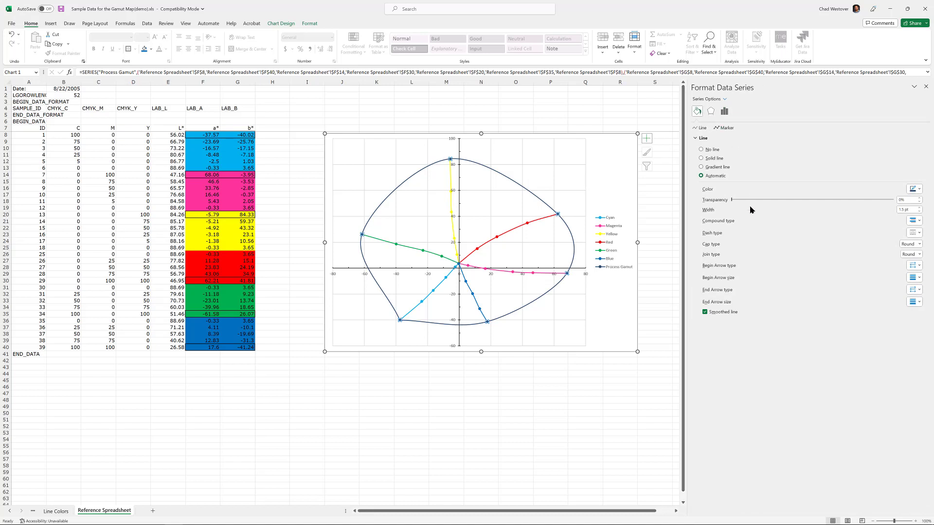
{"action": "left_click", "coordinate": [719, 313]}
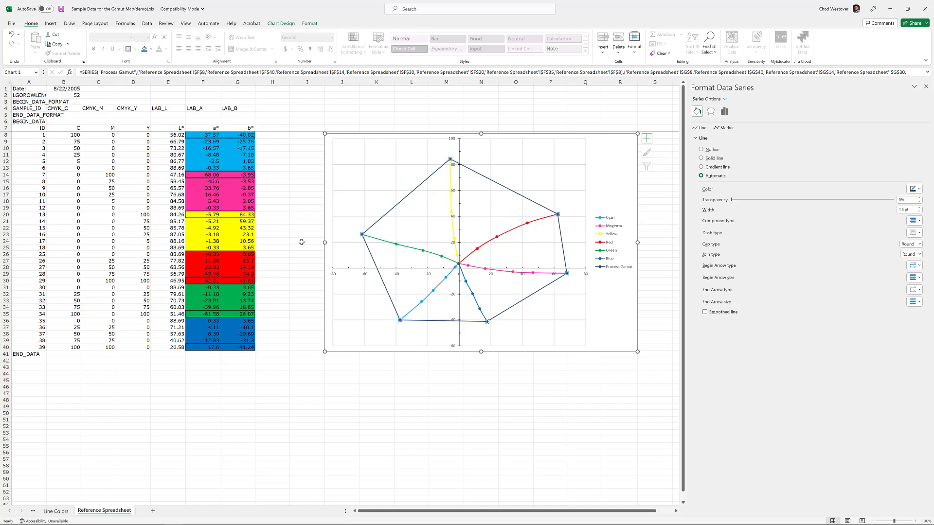
Review the PMS colors' L, a and b values on the Line Colors sheet and return to the Reference Spreadsheet sheet
{"action": "left_click", "coordinate": [56, 511]}
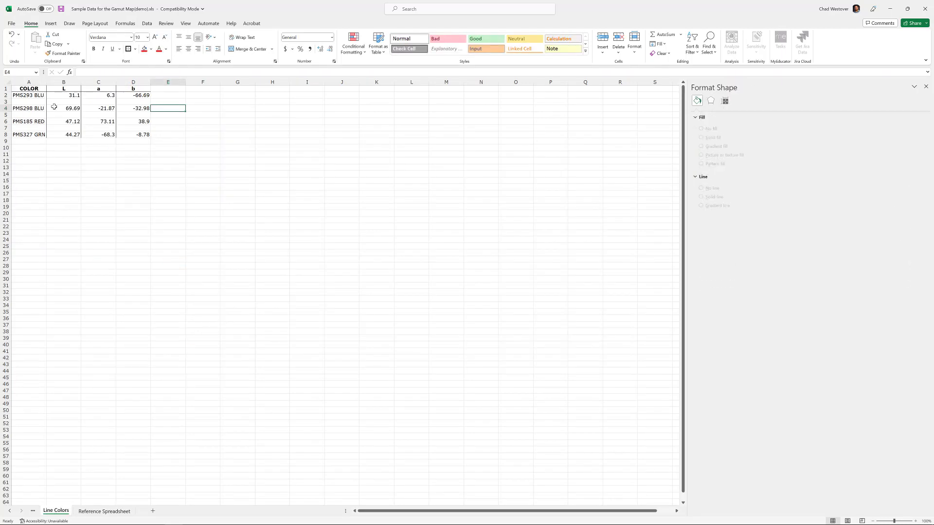
{"action": "left_click", "coordinate": [75, 98]}
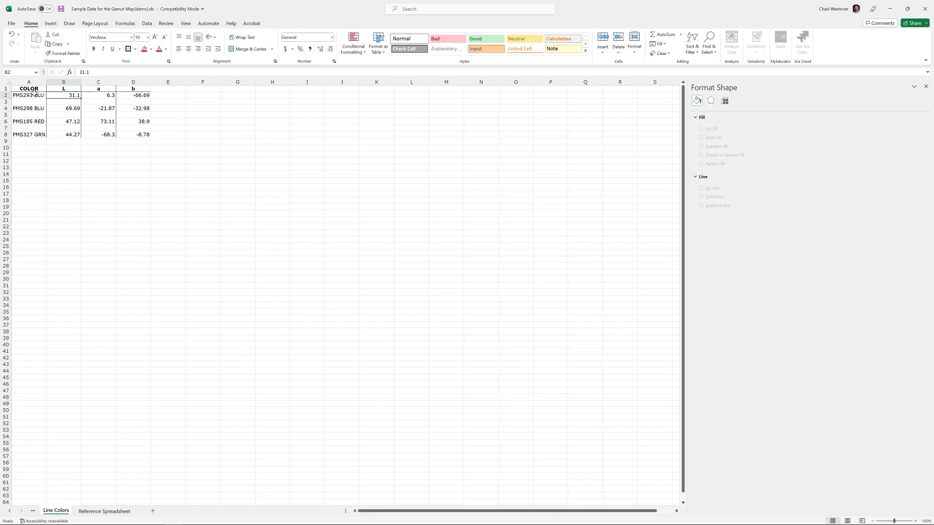
{"action": "left_click", "coordinate": [102, 511]}
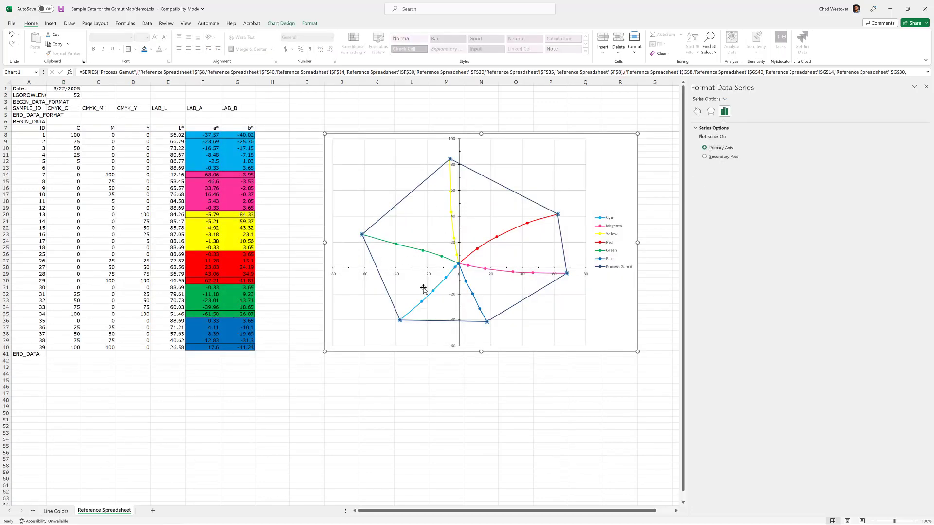